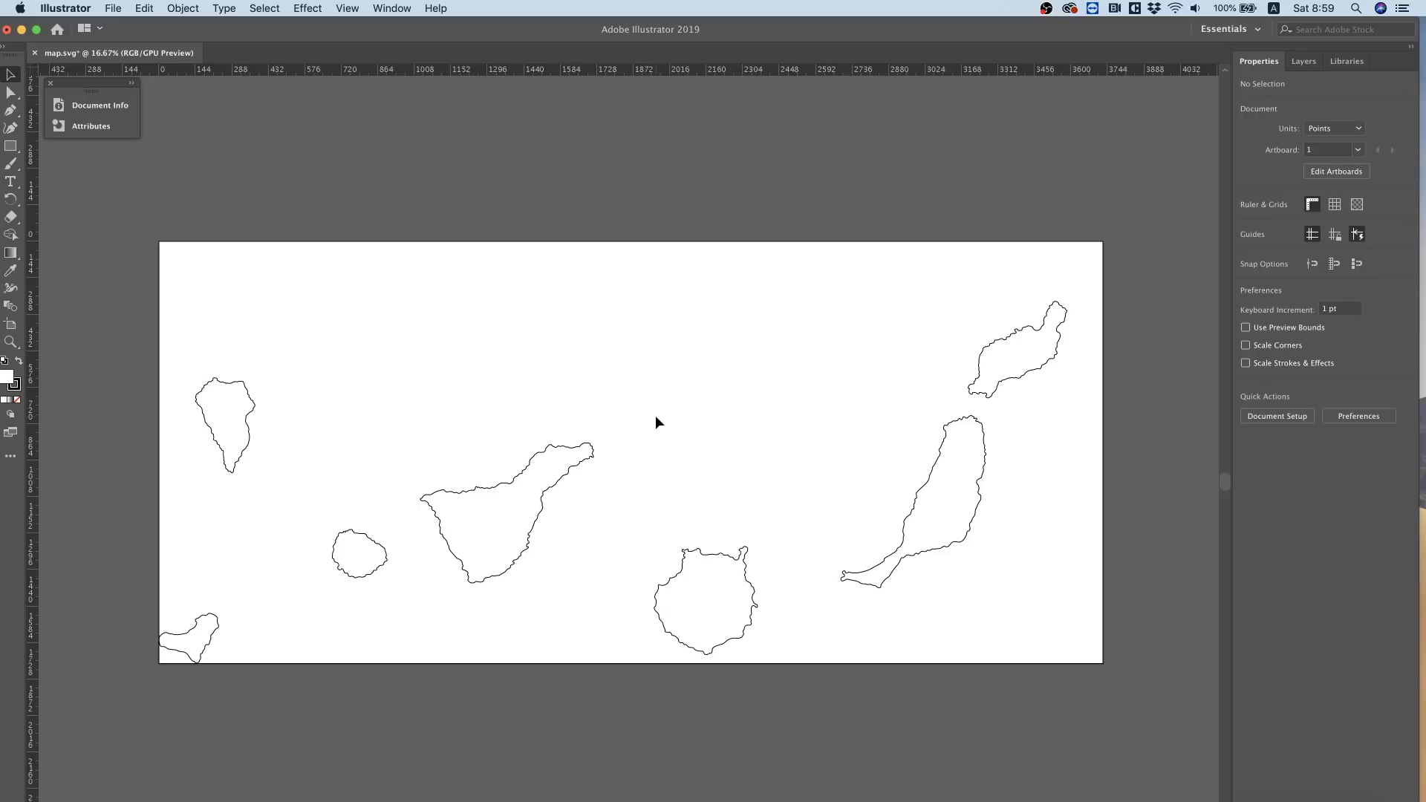
# Select the Gran Canaria outline and view its image-map settings in the Attributes panel.
pyautogui.click(703, 562)
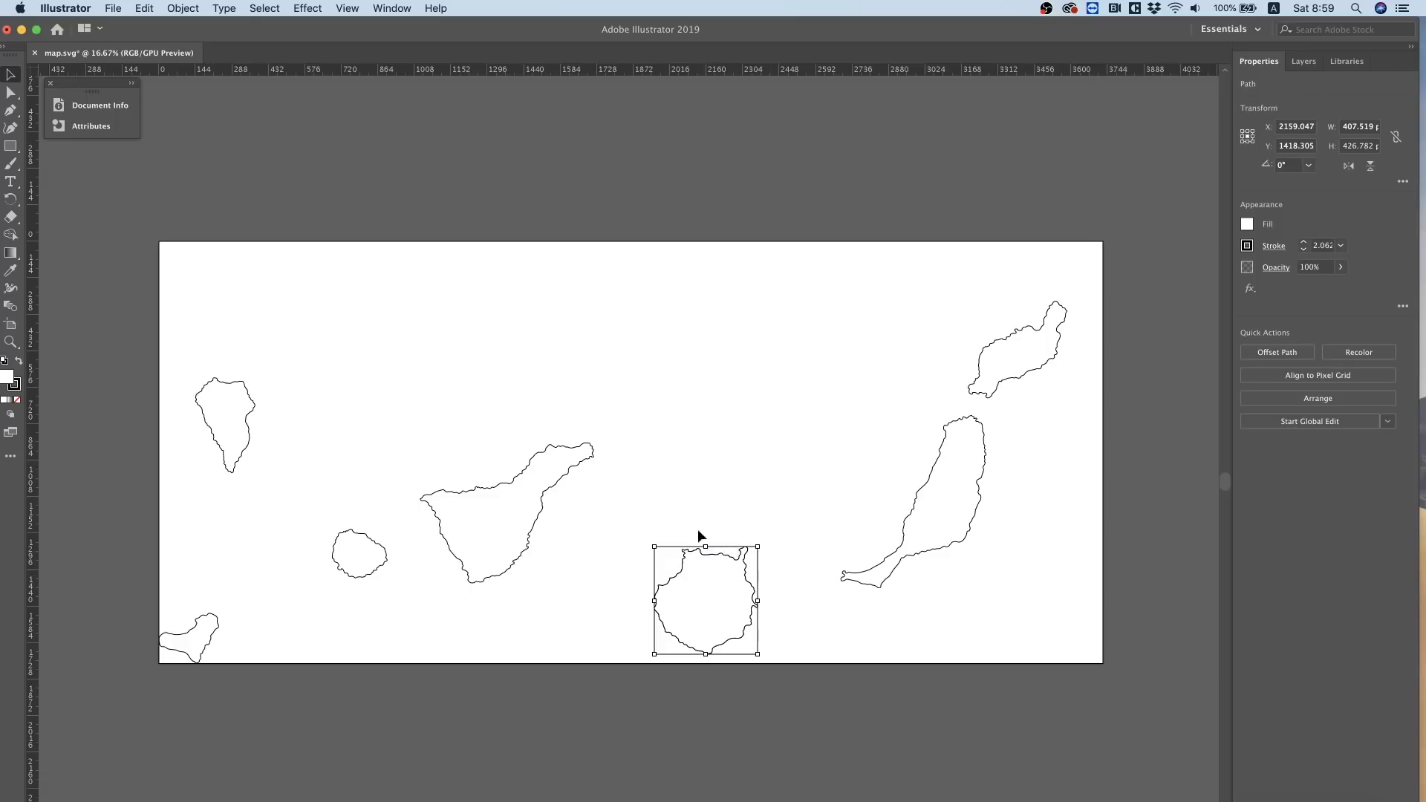
pyautogui.click(81, 106)
pyautogui.click(77, 128)
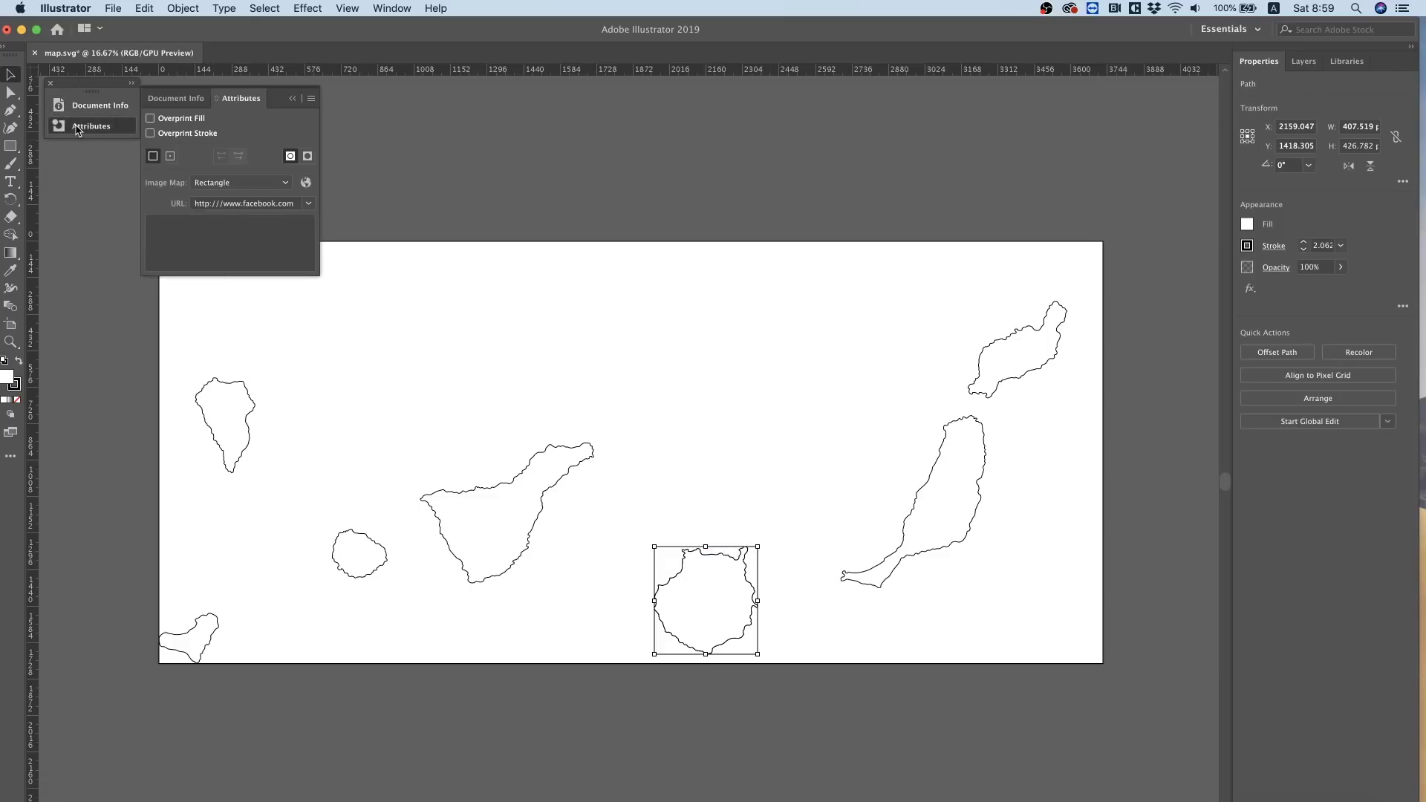
pyautogui.click(371, 8)
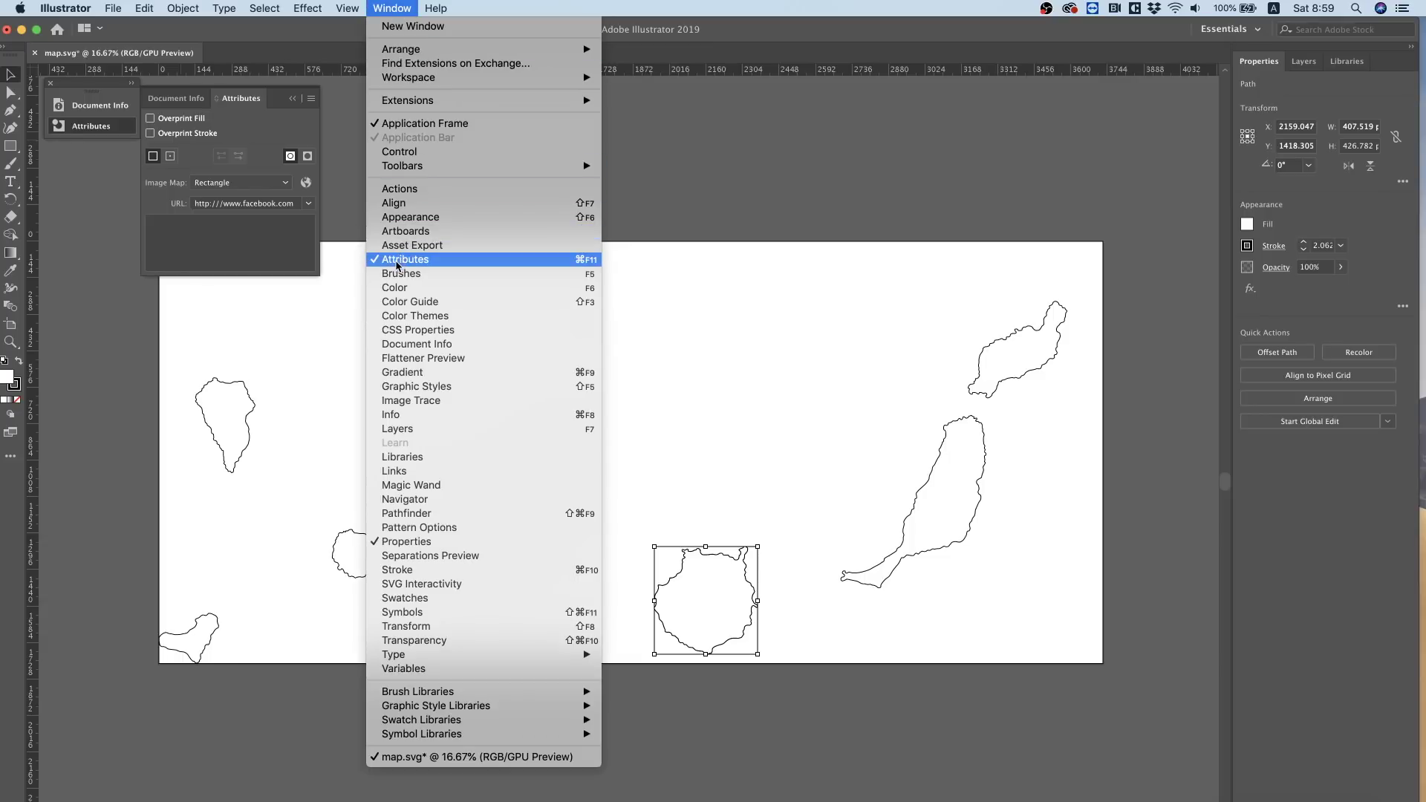
pyautogui.click(291, 127)
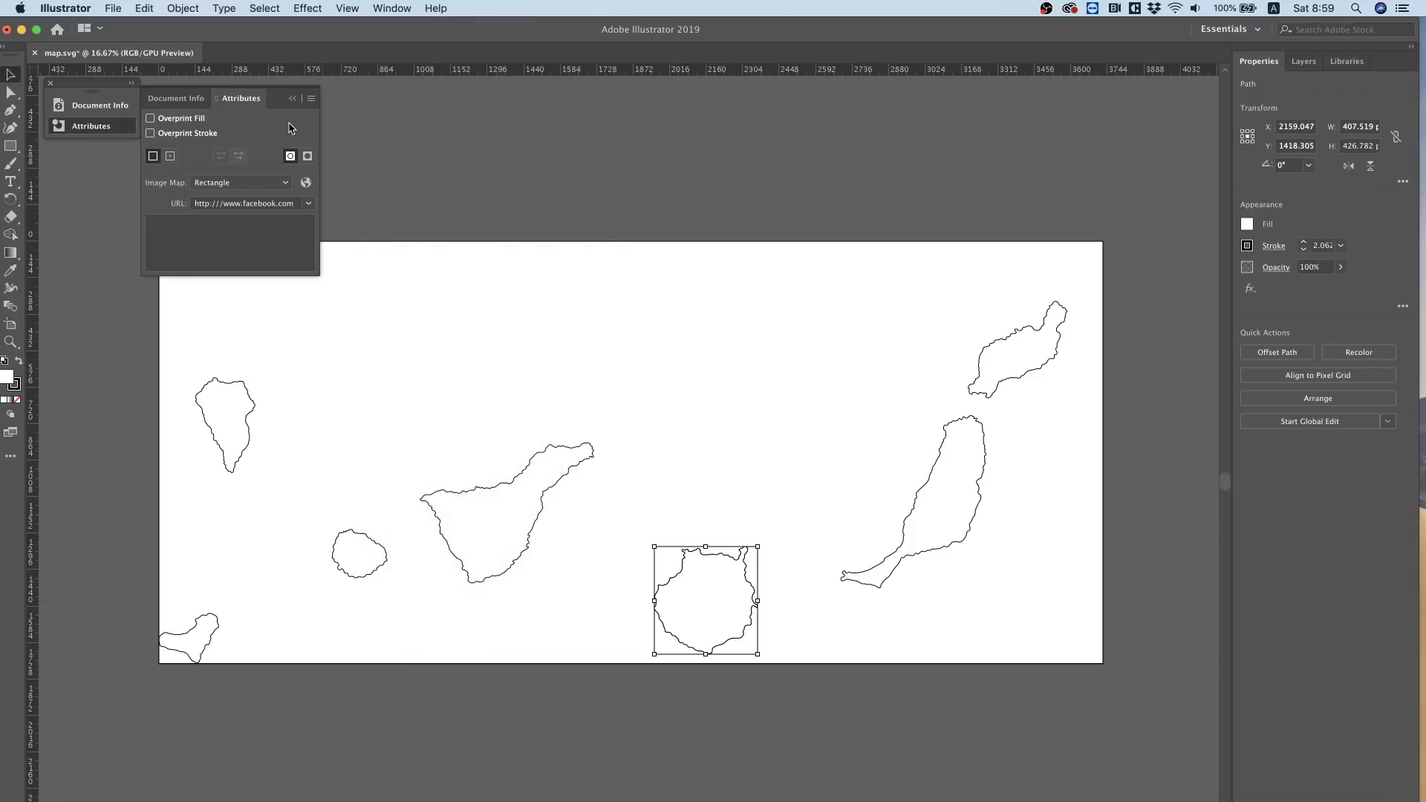
# Give the long eastern island a Rectangle image map with URL '#', then deselect it.
pyautogui.click(937, 480)
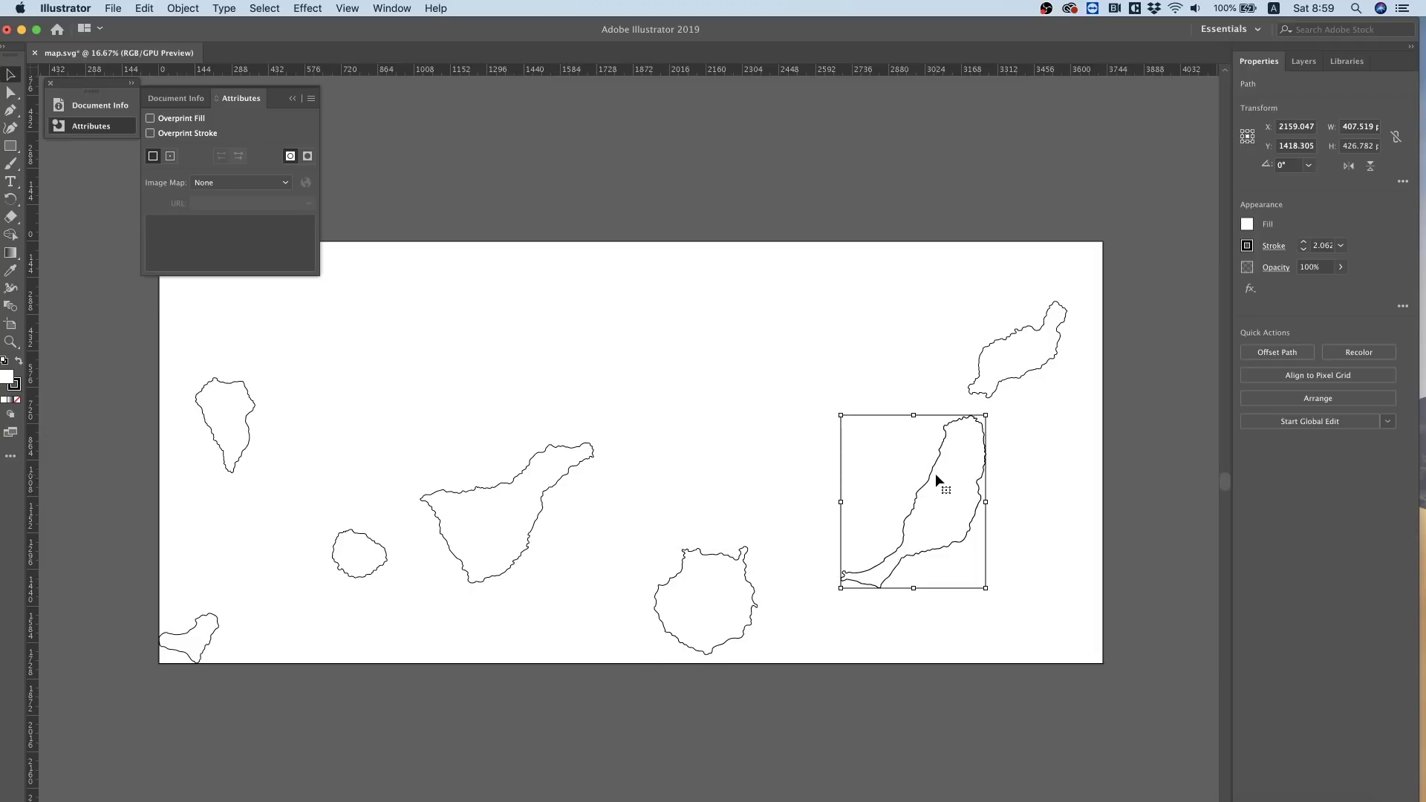
pyautogui.click(223, 184)
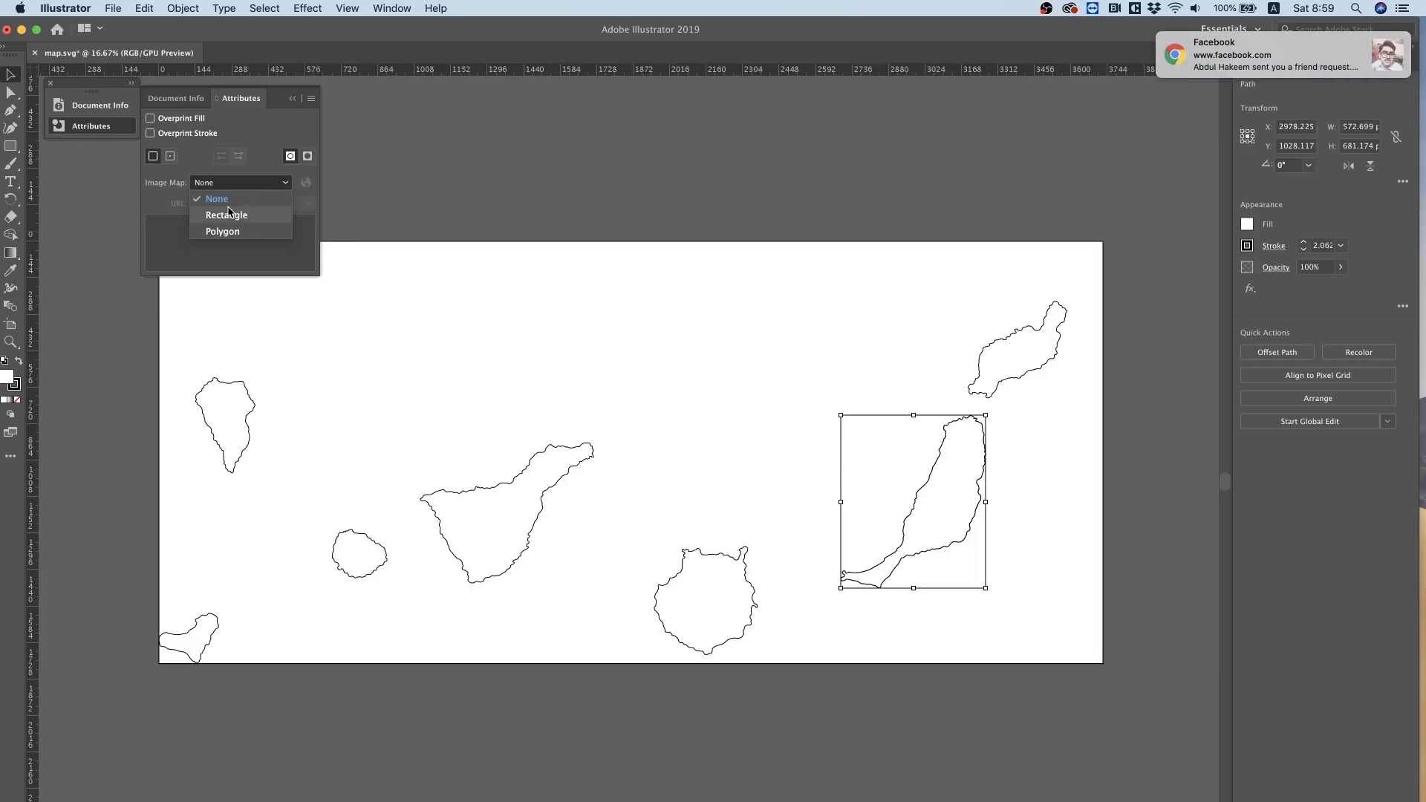
pyautogui.click(229, 215)
pyautogui.click(228, 205)
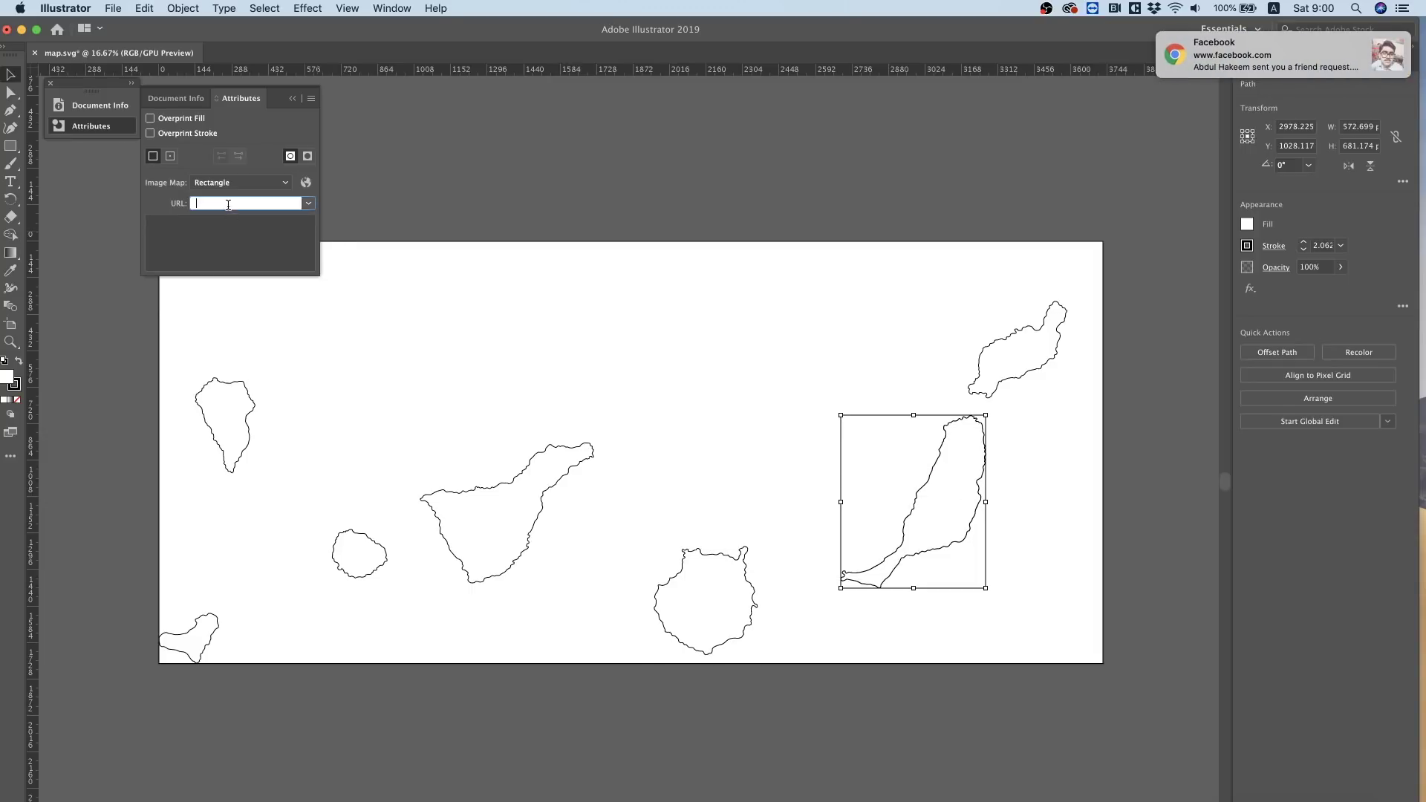
pyautogui.write('http:ww')
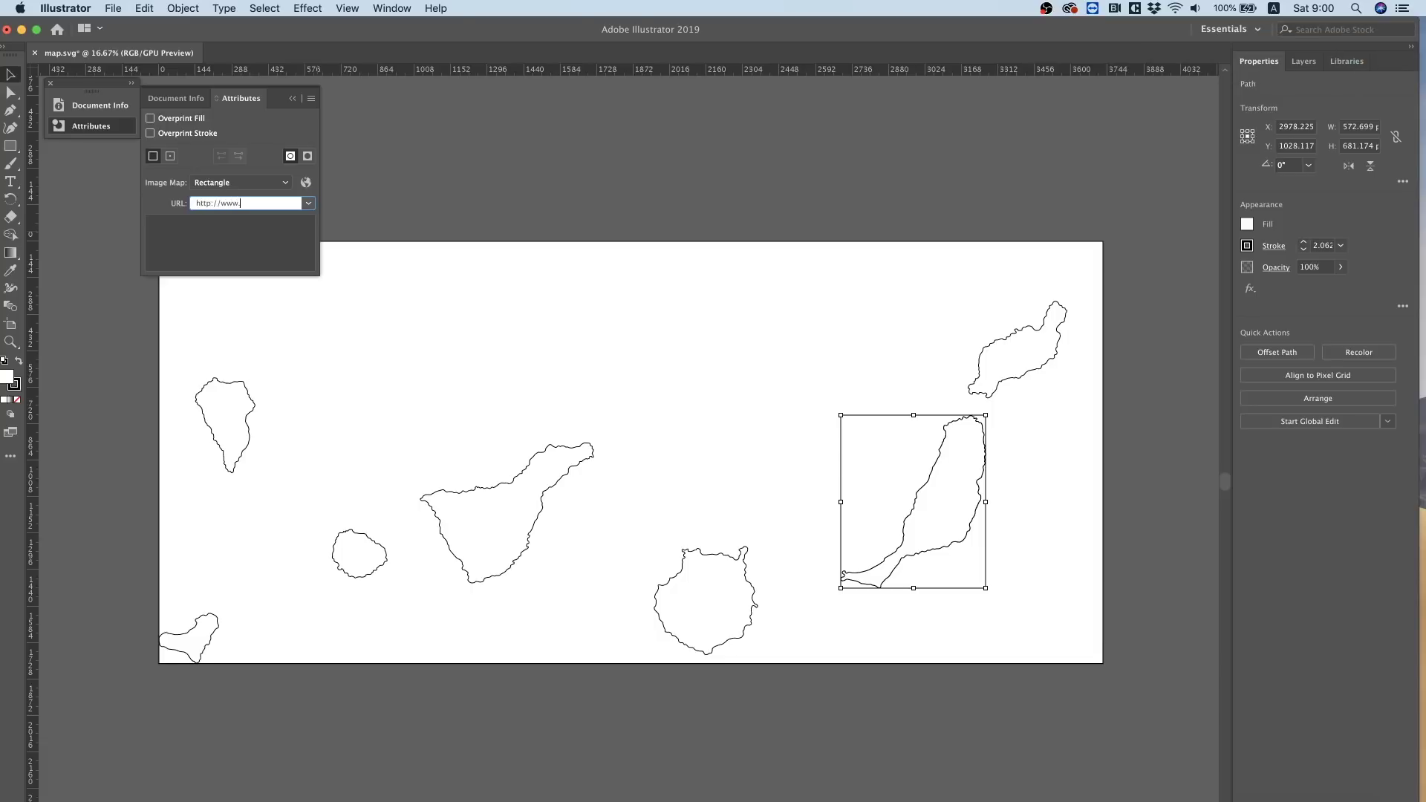
pyautogui.press('super+a')
pyautogui.write('#')
pyautogui.click(536, 202)
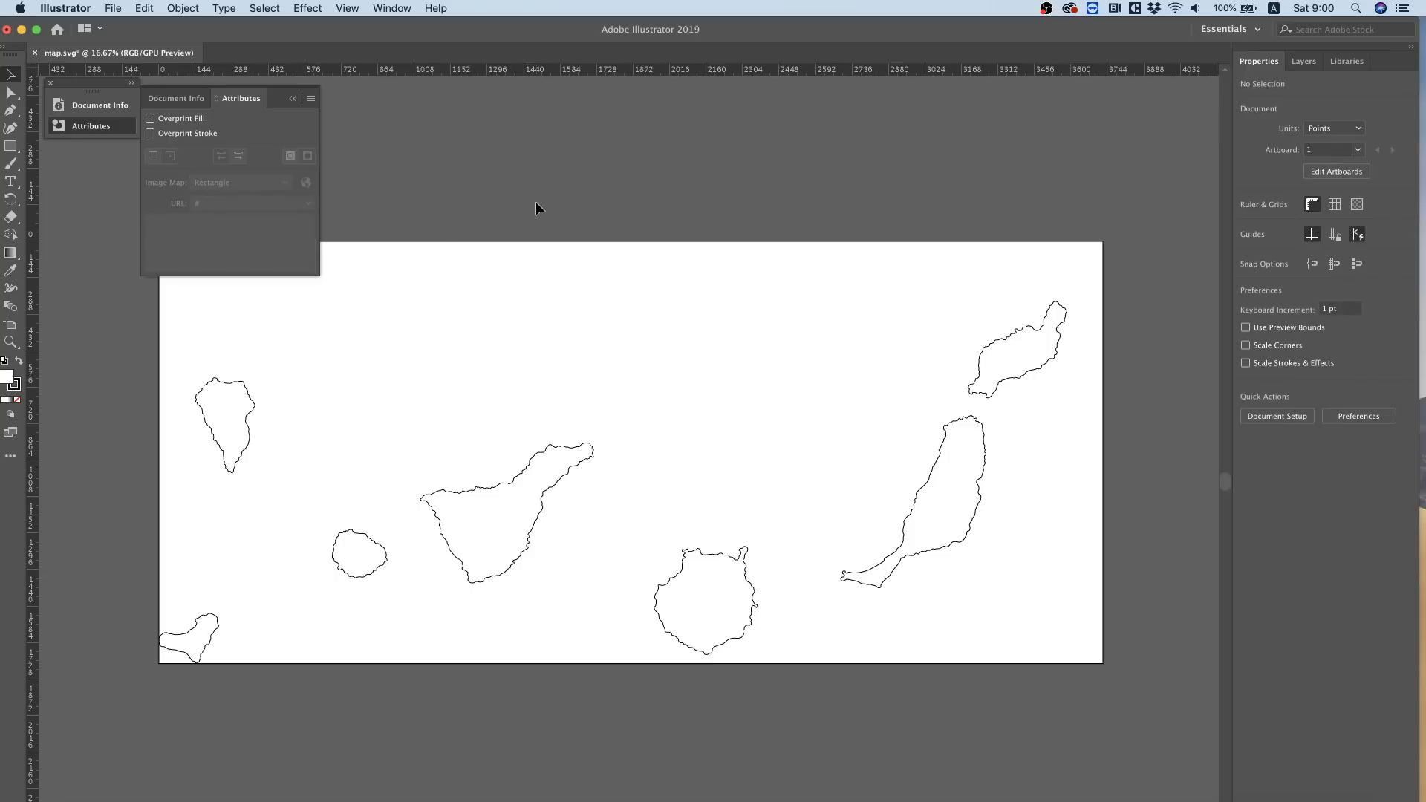
# Resize the artboard with the Fit to Artwork Bounds preset in Edit Artboards.
pyautogui.click(1293, 417)
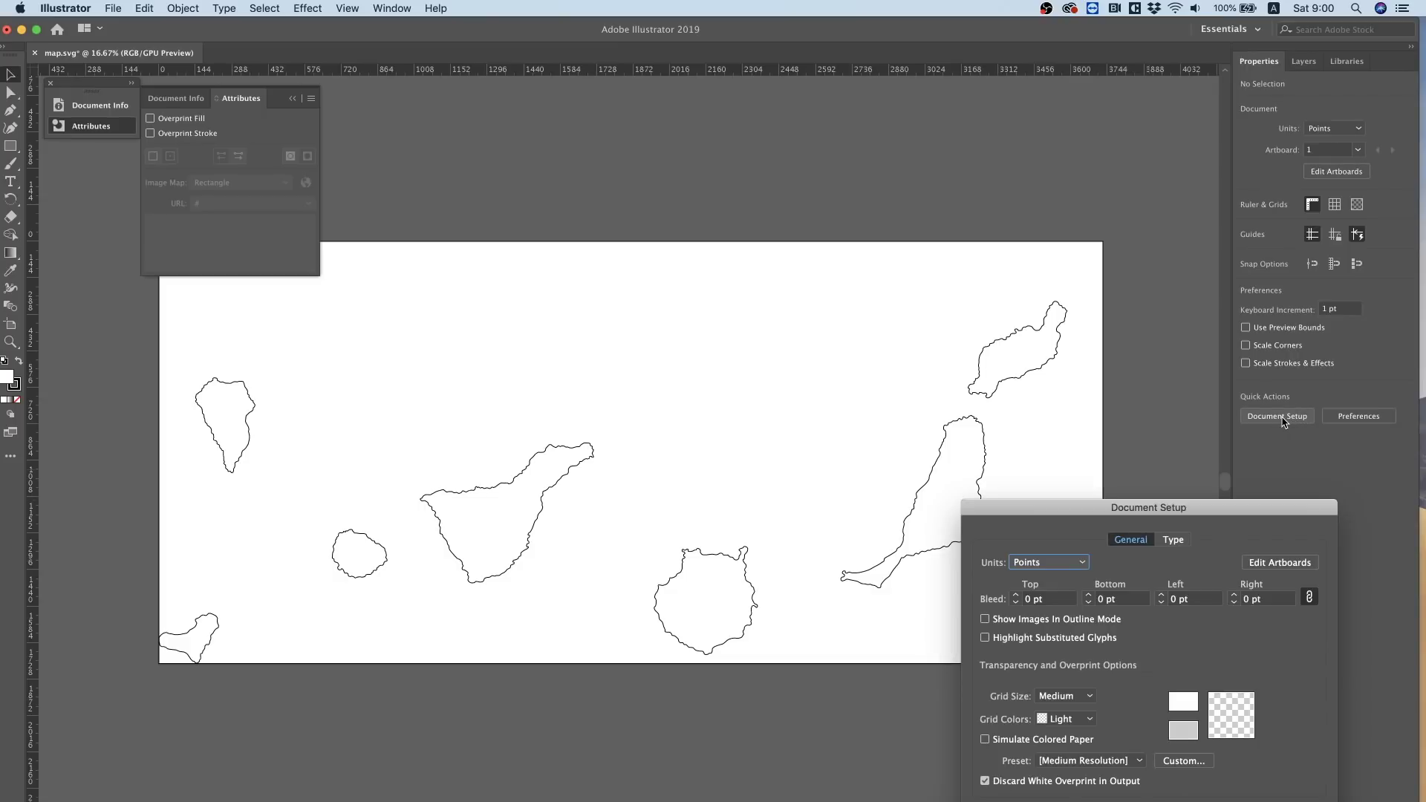
pyautogui.click(1279, 562)
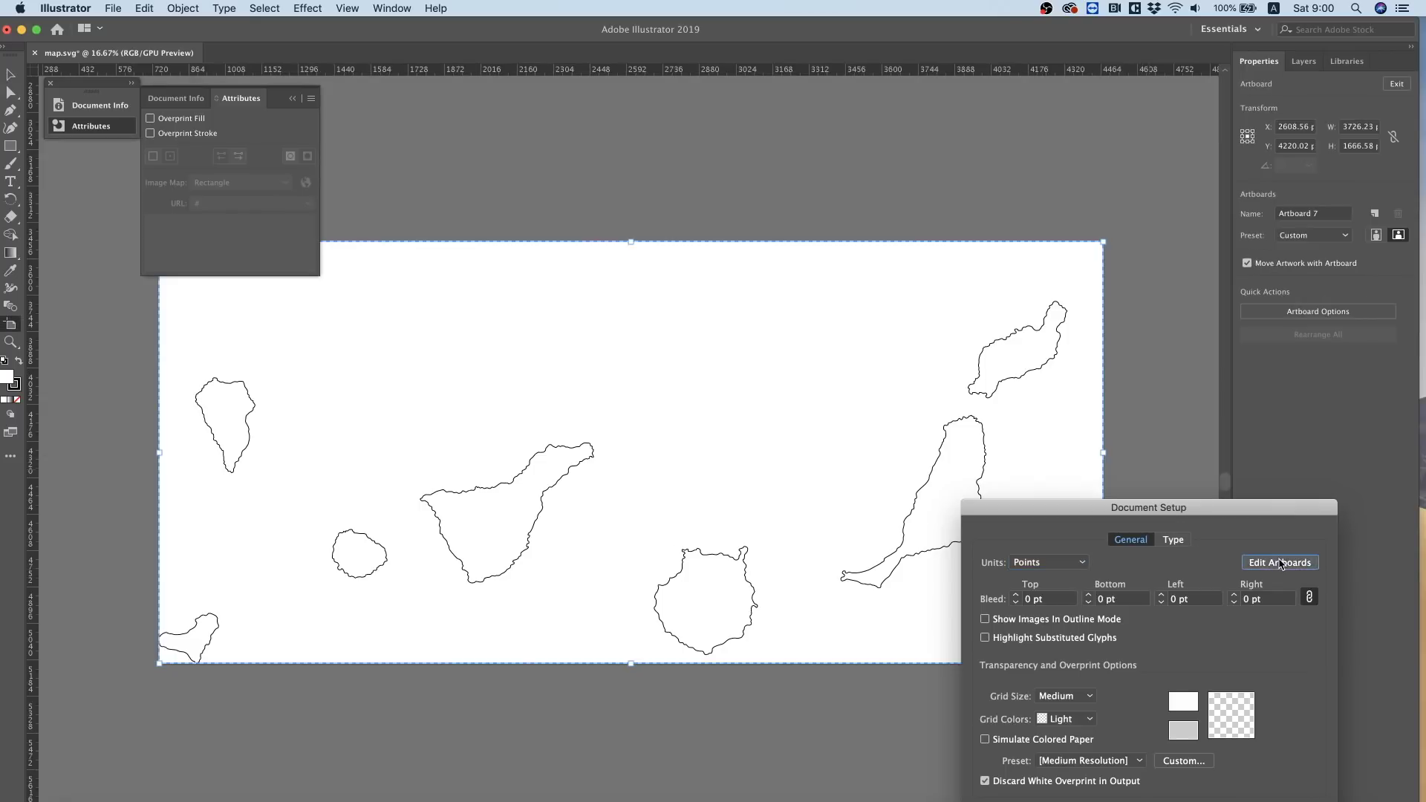
pyautogui.click(1294, 236)
pyautogui.click(1306, 266)
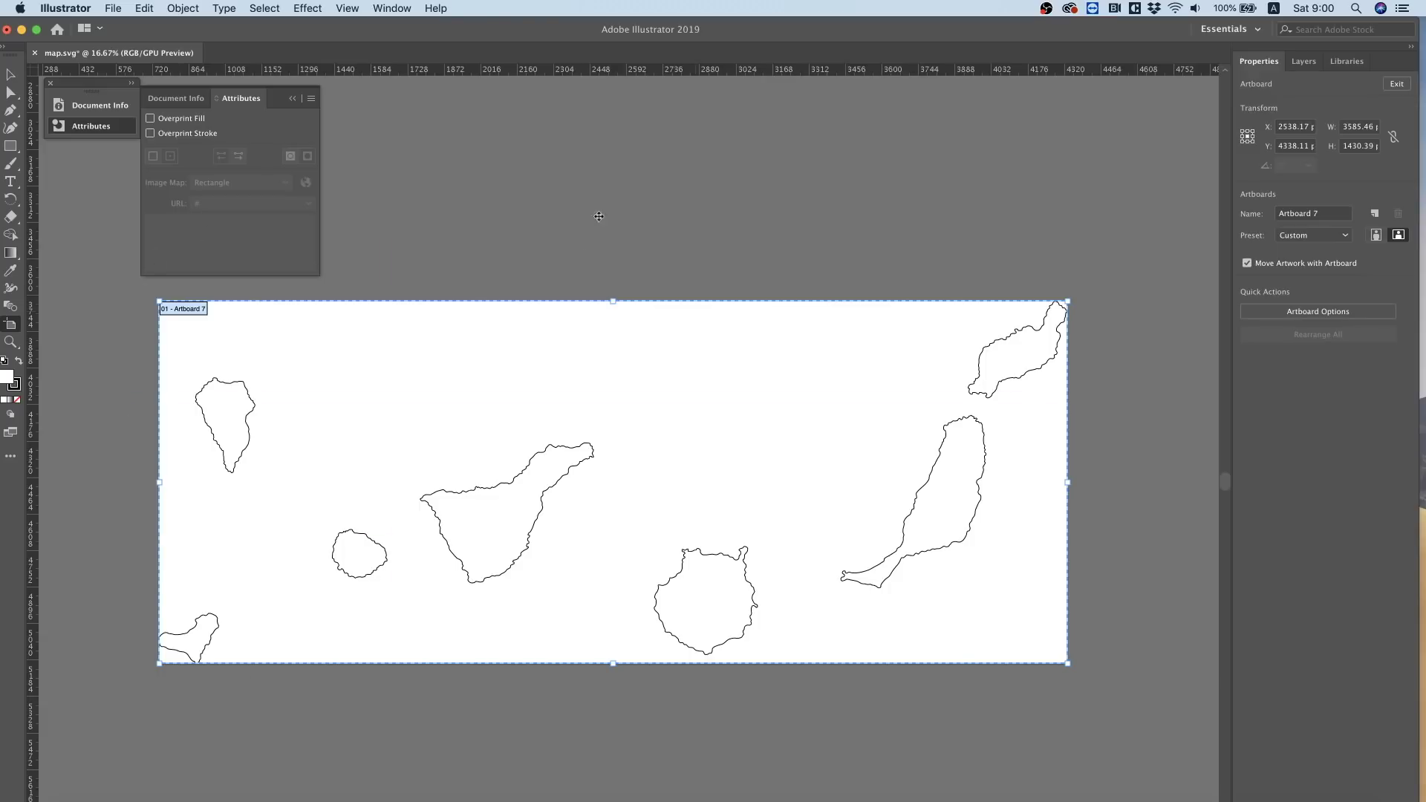
pyautogui.press('Escape')
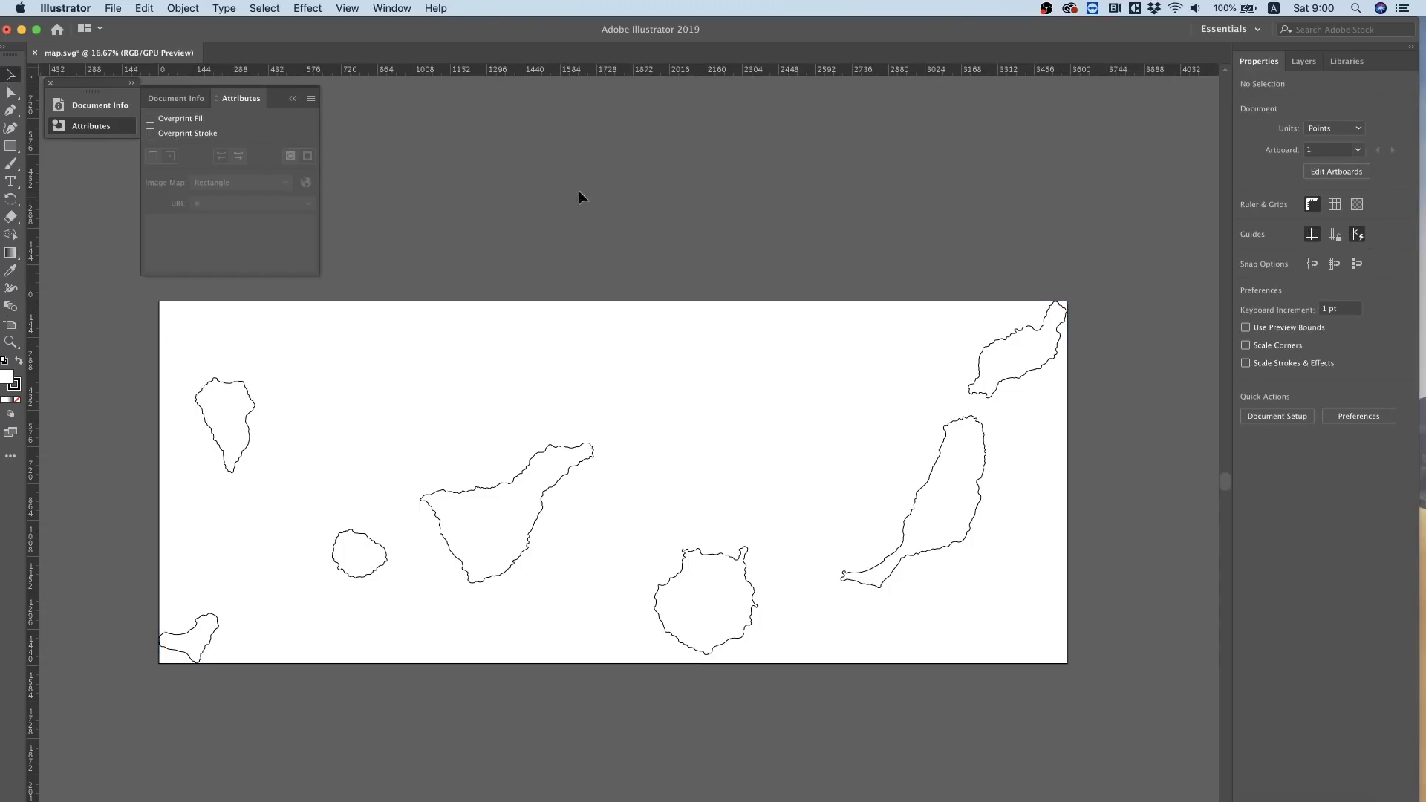
pyautogui.click(113, 8)
# Save the map as map.svg in SVG format, accepting the default SVG options.
pyautogui.click(138, 133)
pyautogui.click(655, 535)
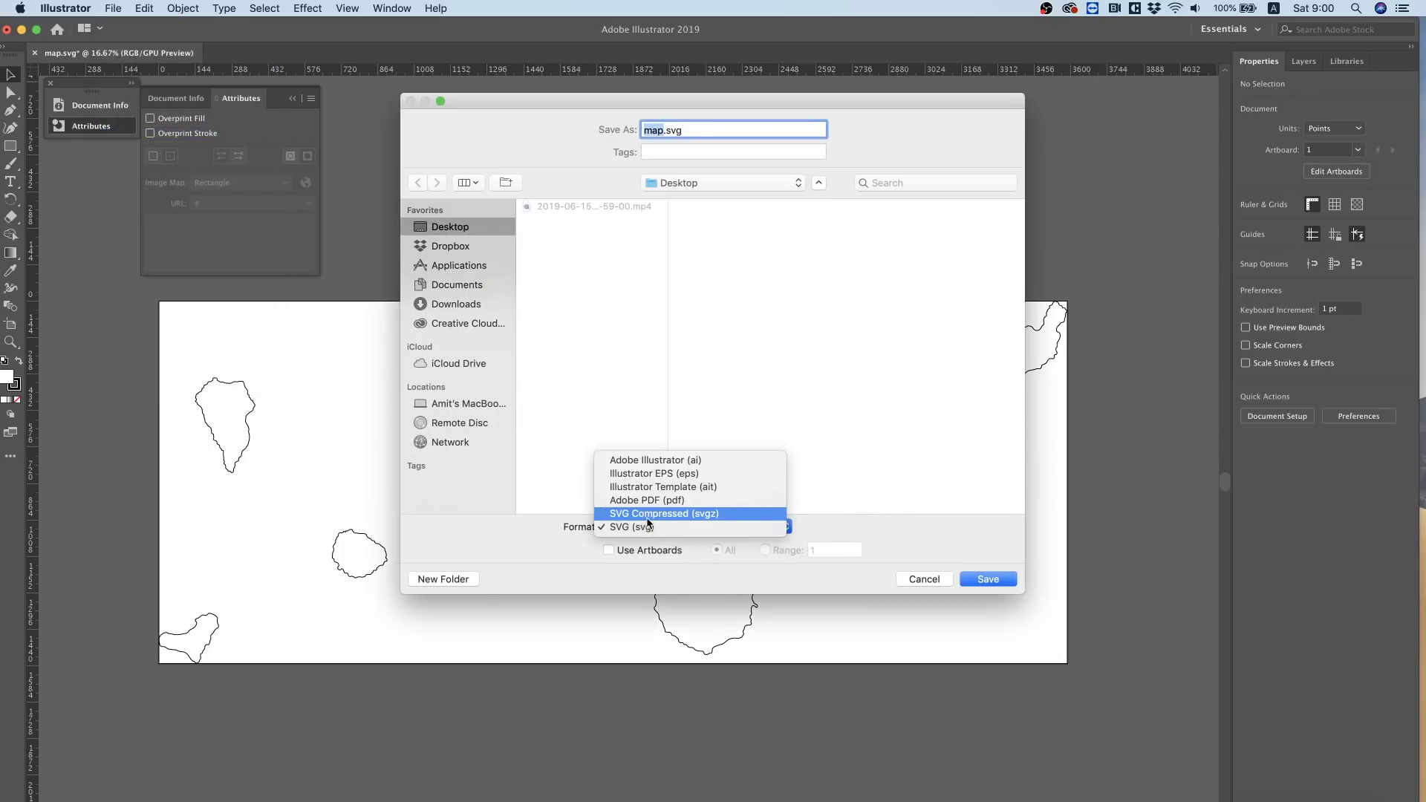
pyautogui.click(646, 529)
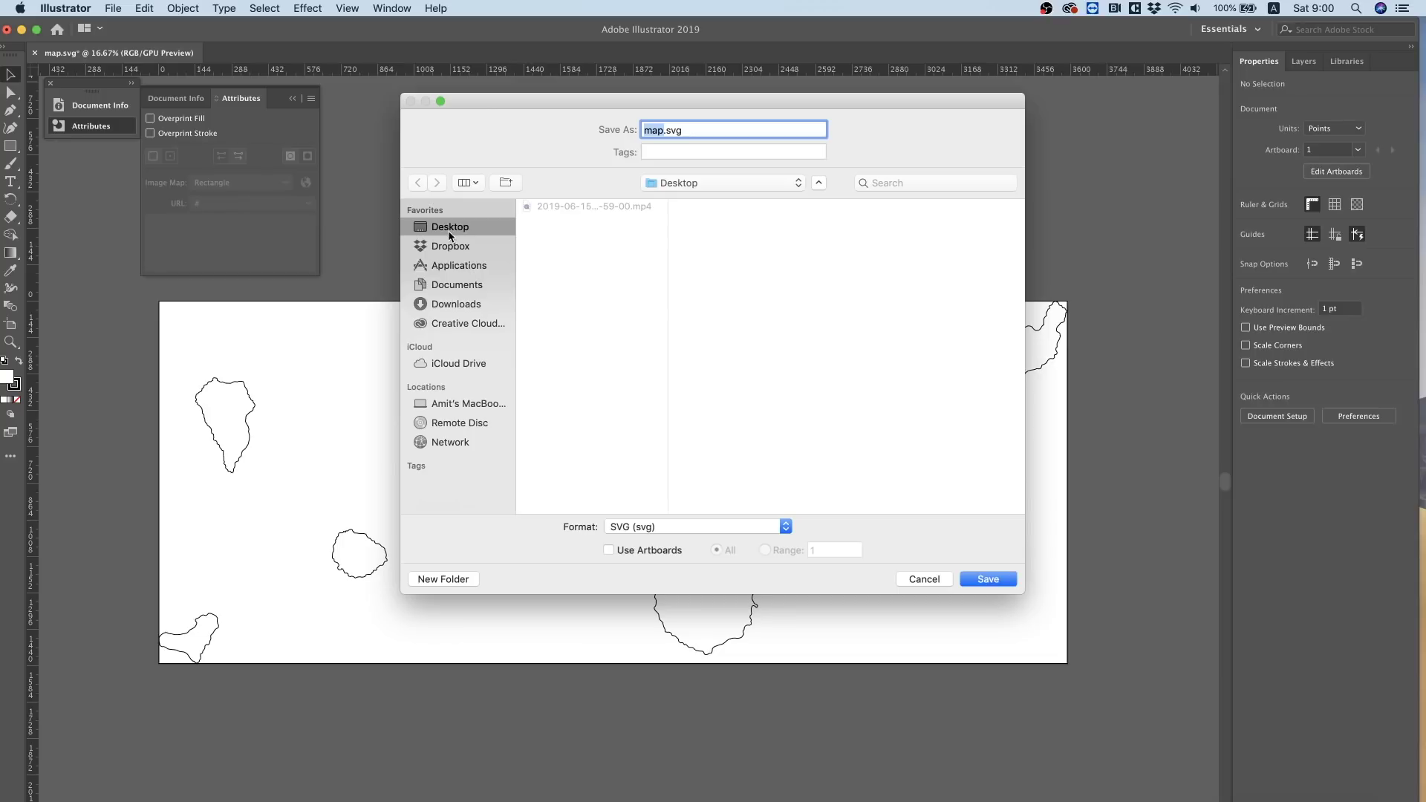
pyautogui.click(988, 586)
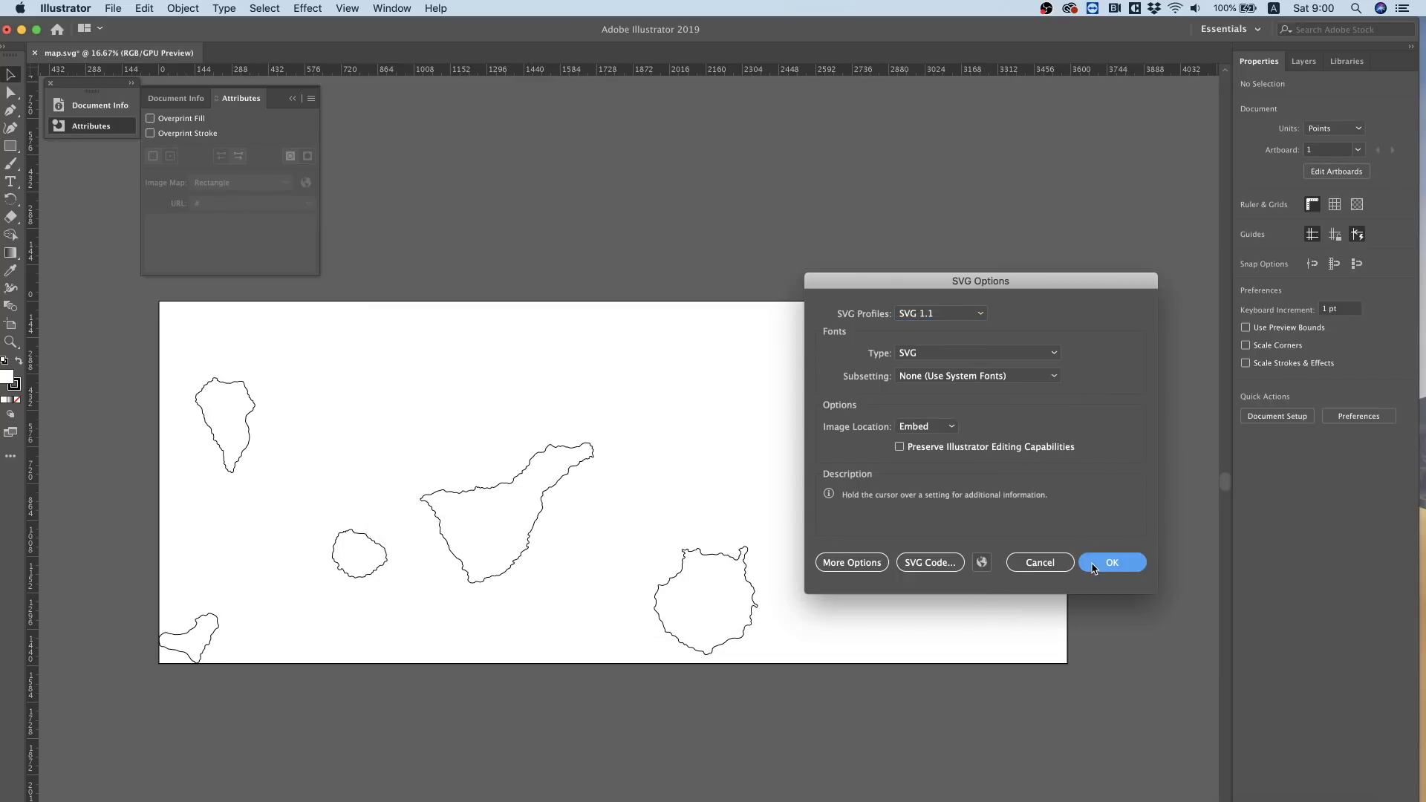
pyautogui.click(1093, 568)
pyautogui.click(872, 797)
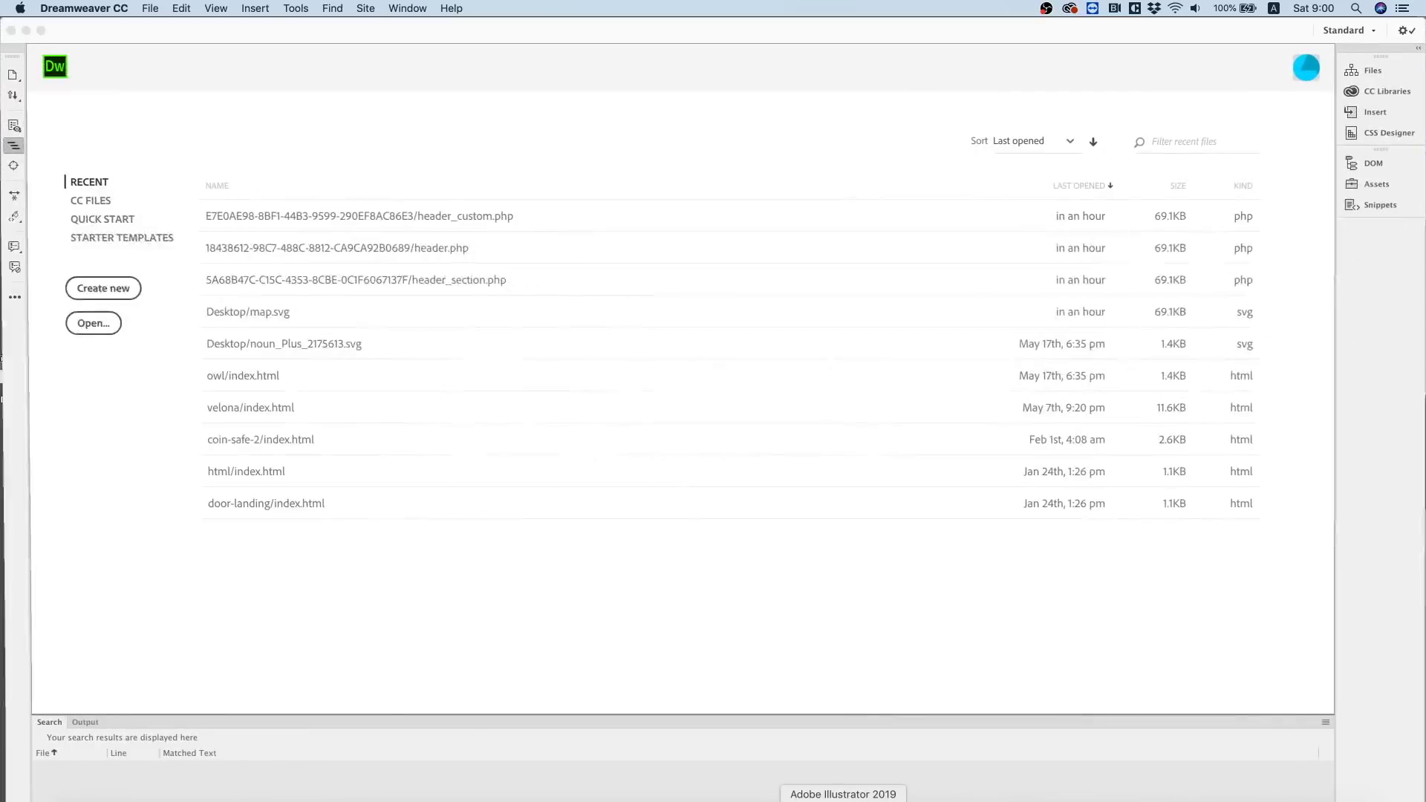
# Open map.svg in Dreamweaver and look over its code.
pyautogui.click(109, 322)
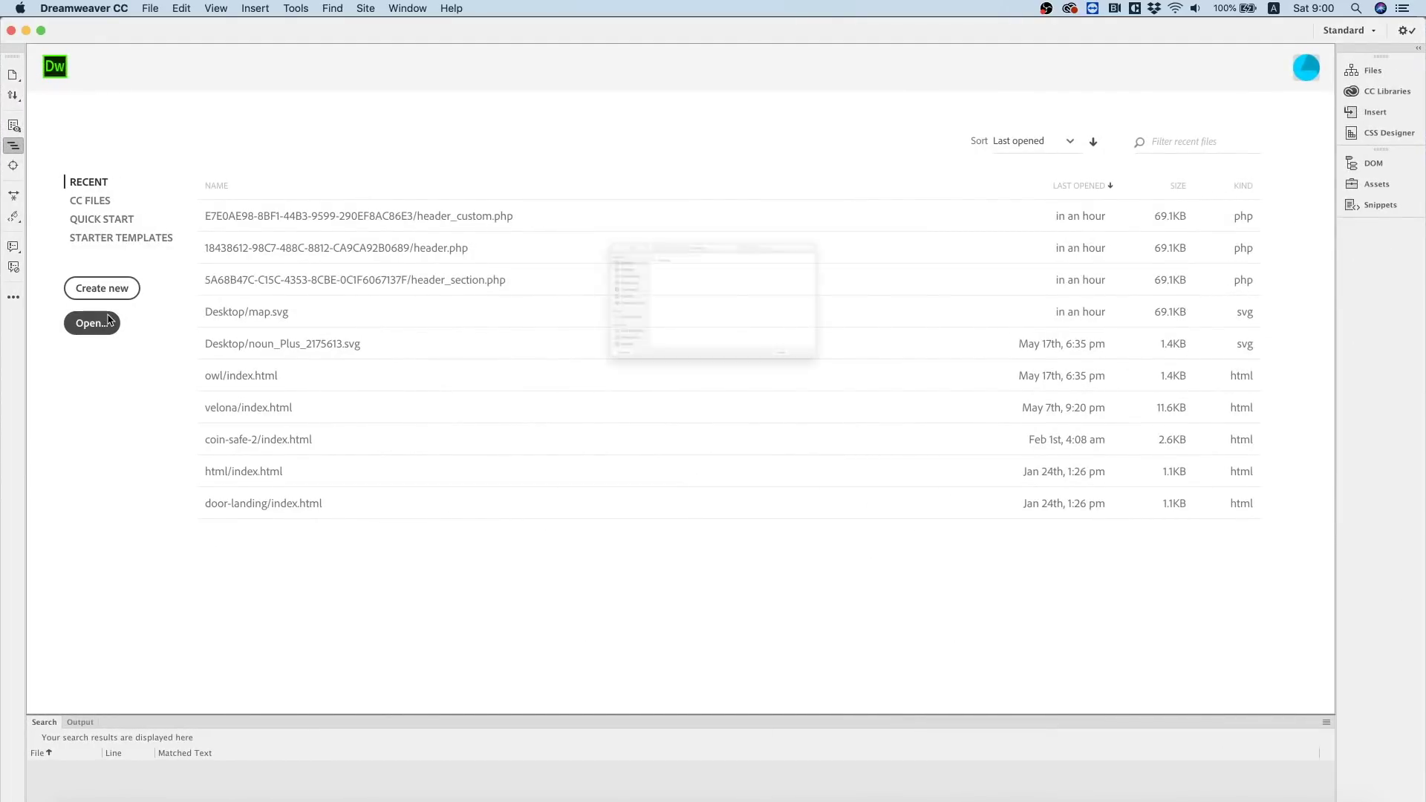
pyautogui.doubleClick(572, 186)
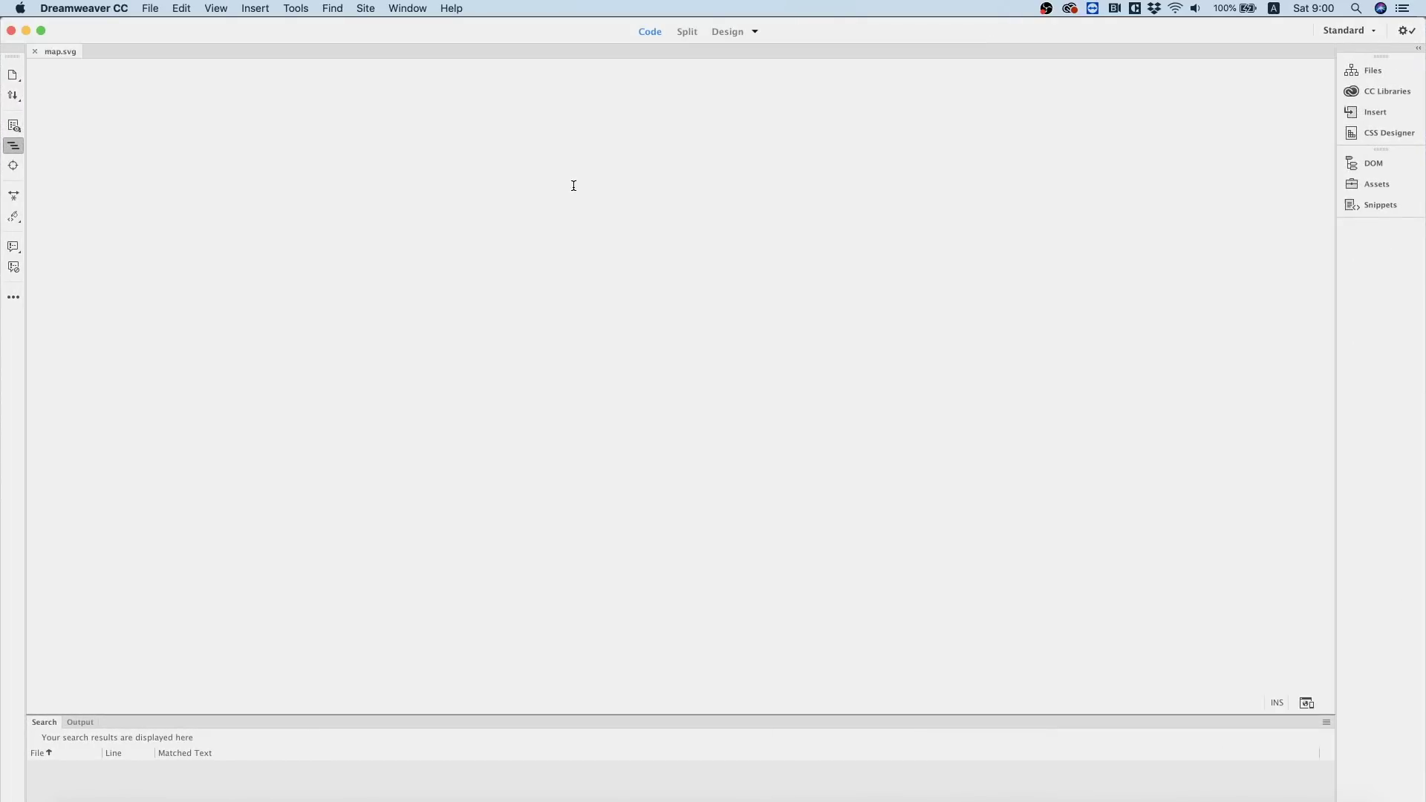
pyautogui.scroll(-5, 216, 211)
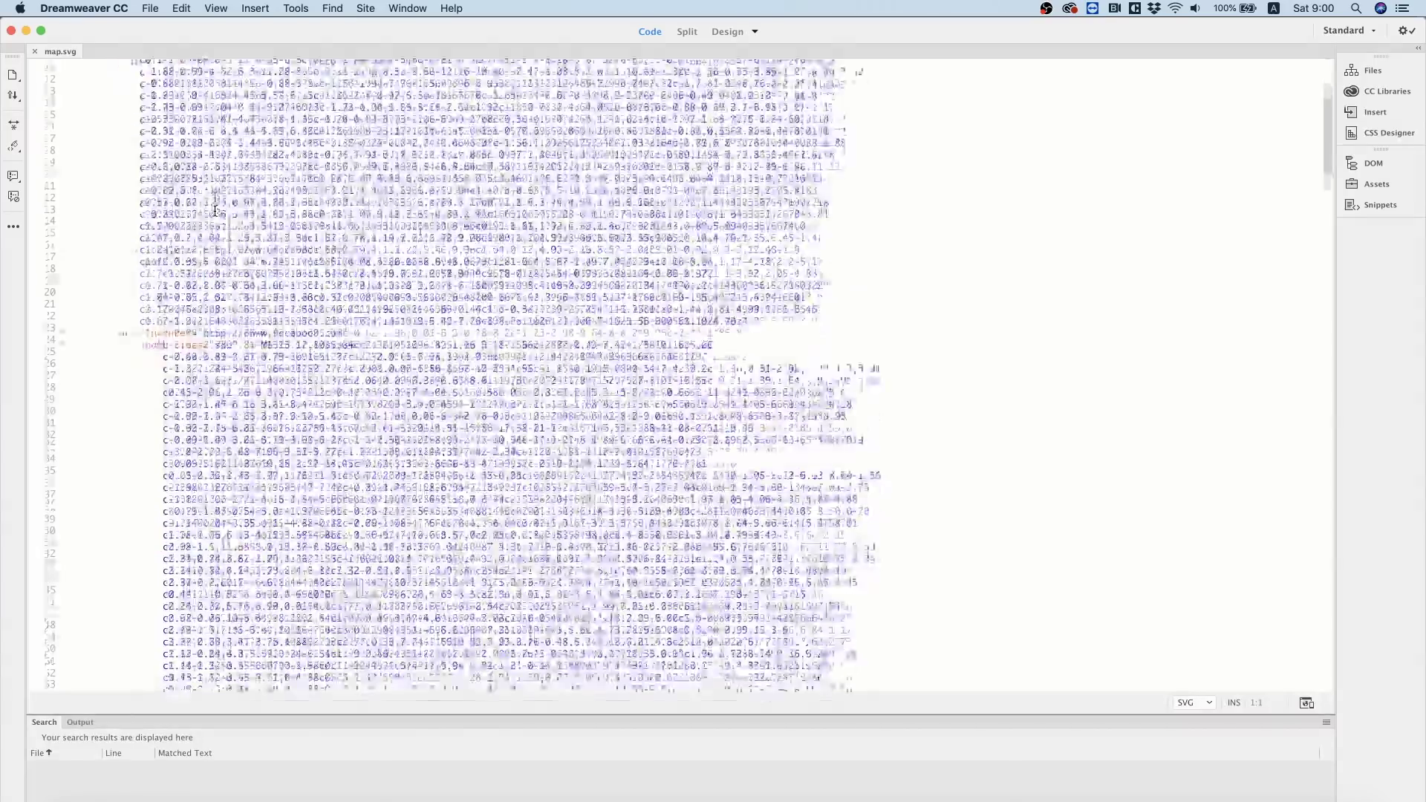
pyautogui.scroll(-20, 215, 211)
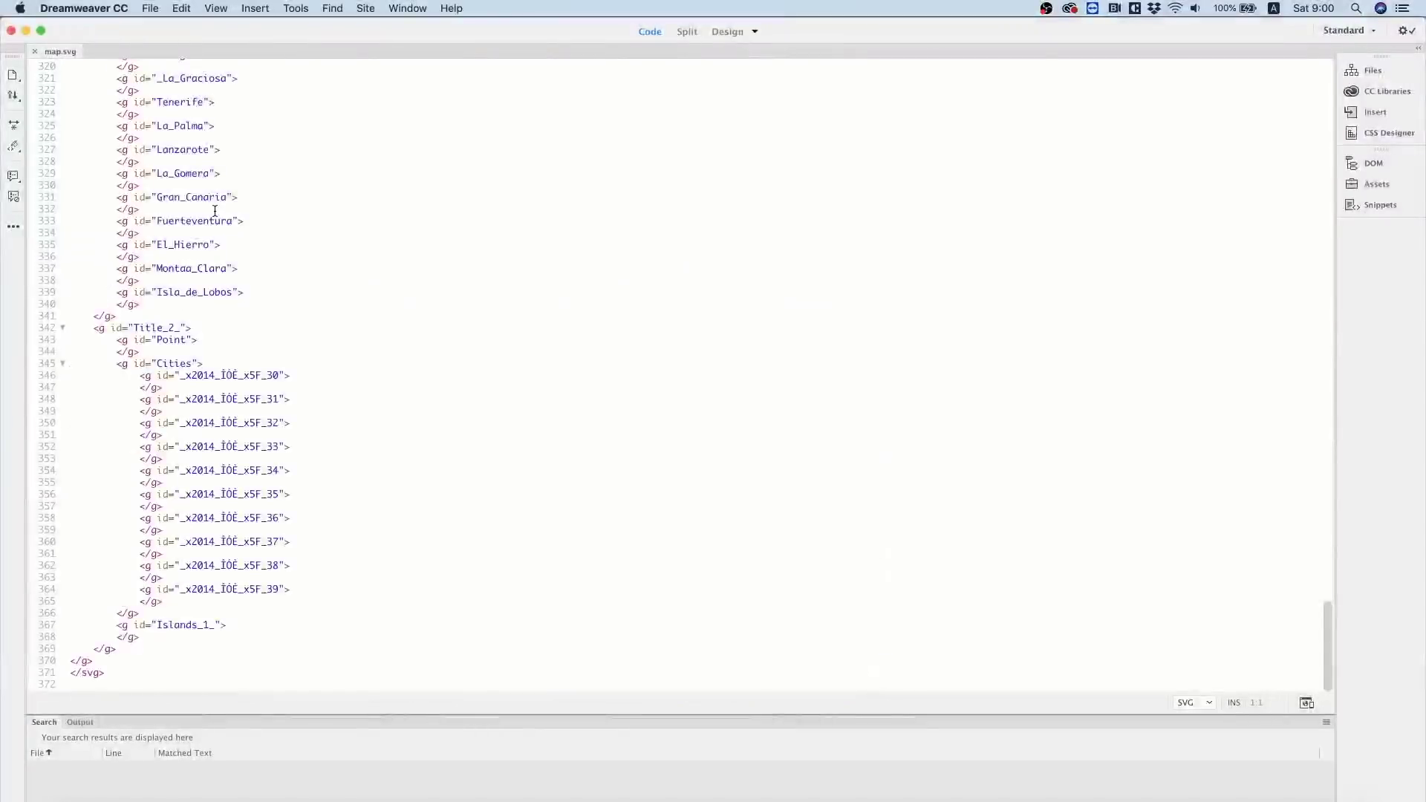
pyautogui.scroll(20, 216, 211)
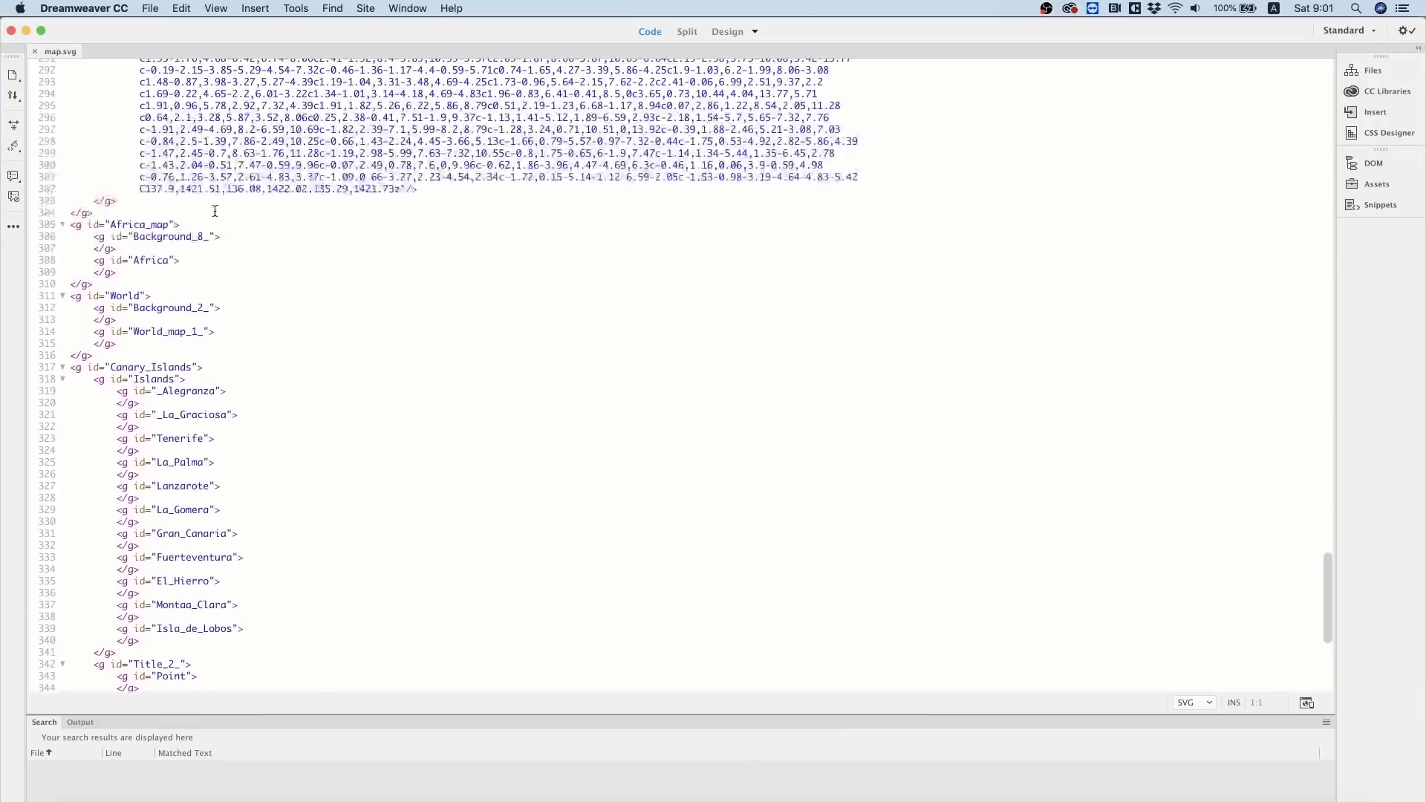
pyautogui.scroll(20, 215, 211)
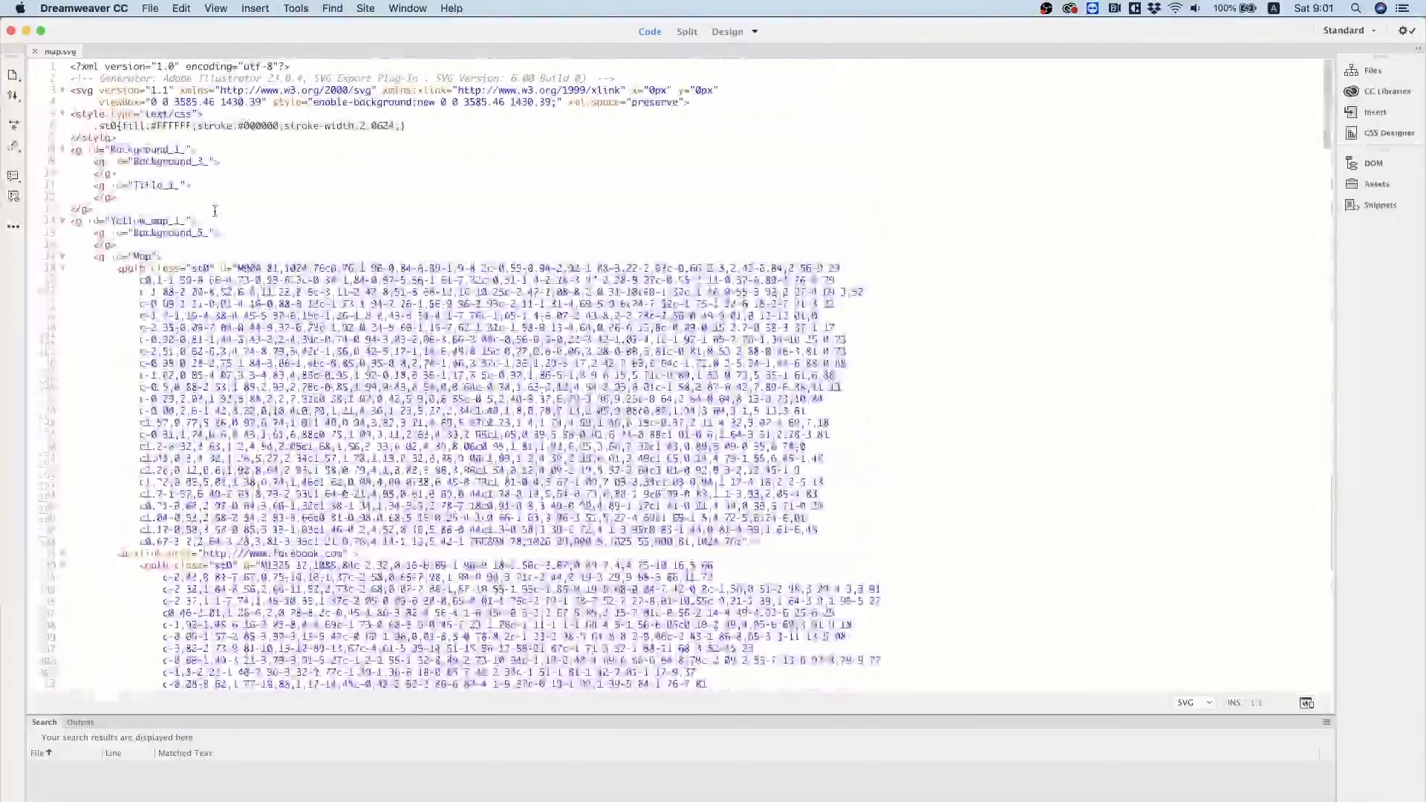
# Duplicate the .st0 rule as .st0:hover with fill red and no stroke declarations.
pyautogui.moveTo(407, 125); pyautogui.dragTo(94, 127)
pyautogui.press('super+c')
pyautogui.click(471, 126)
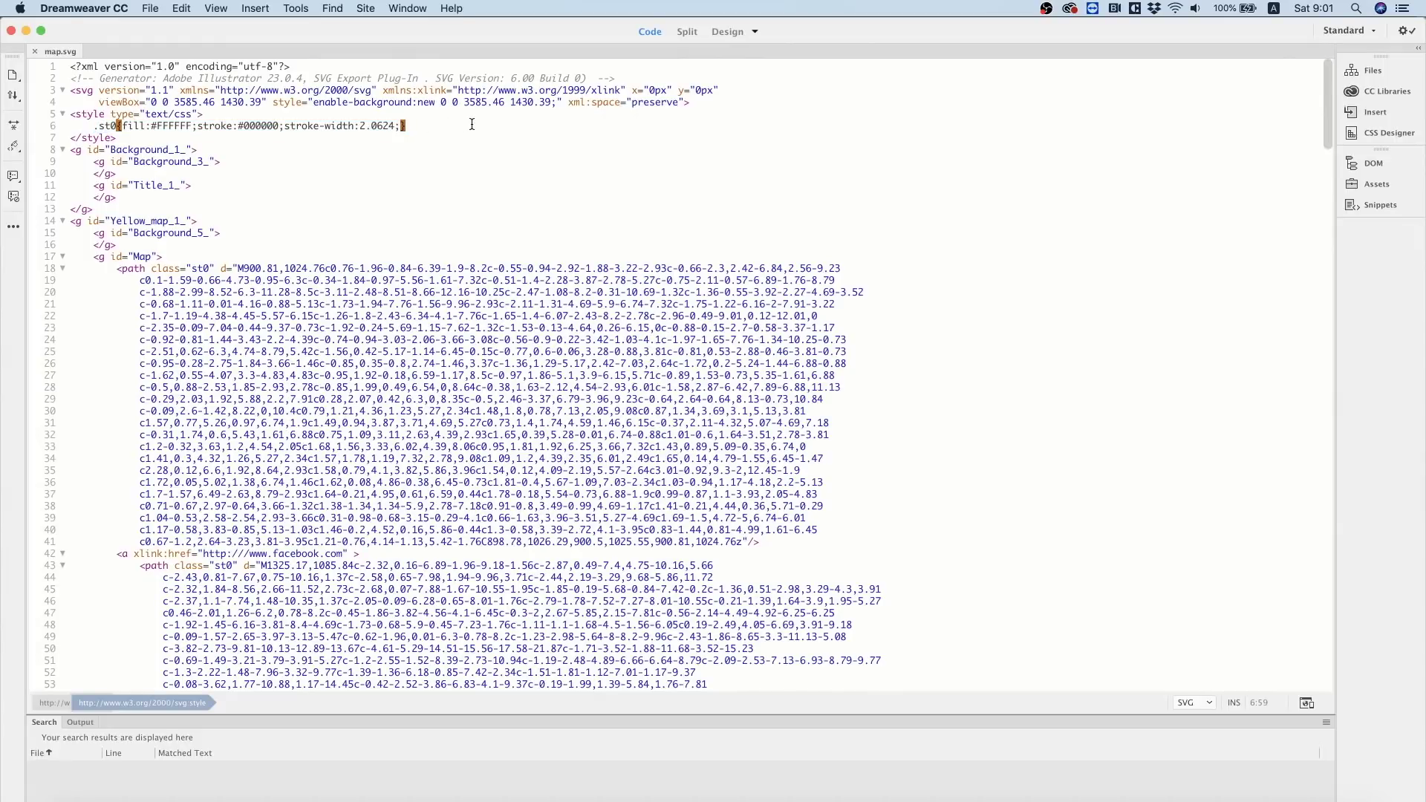
pyautogui.press('Return')
pyautogui.press('super+v')
pyautogui.click(298, 152)
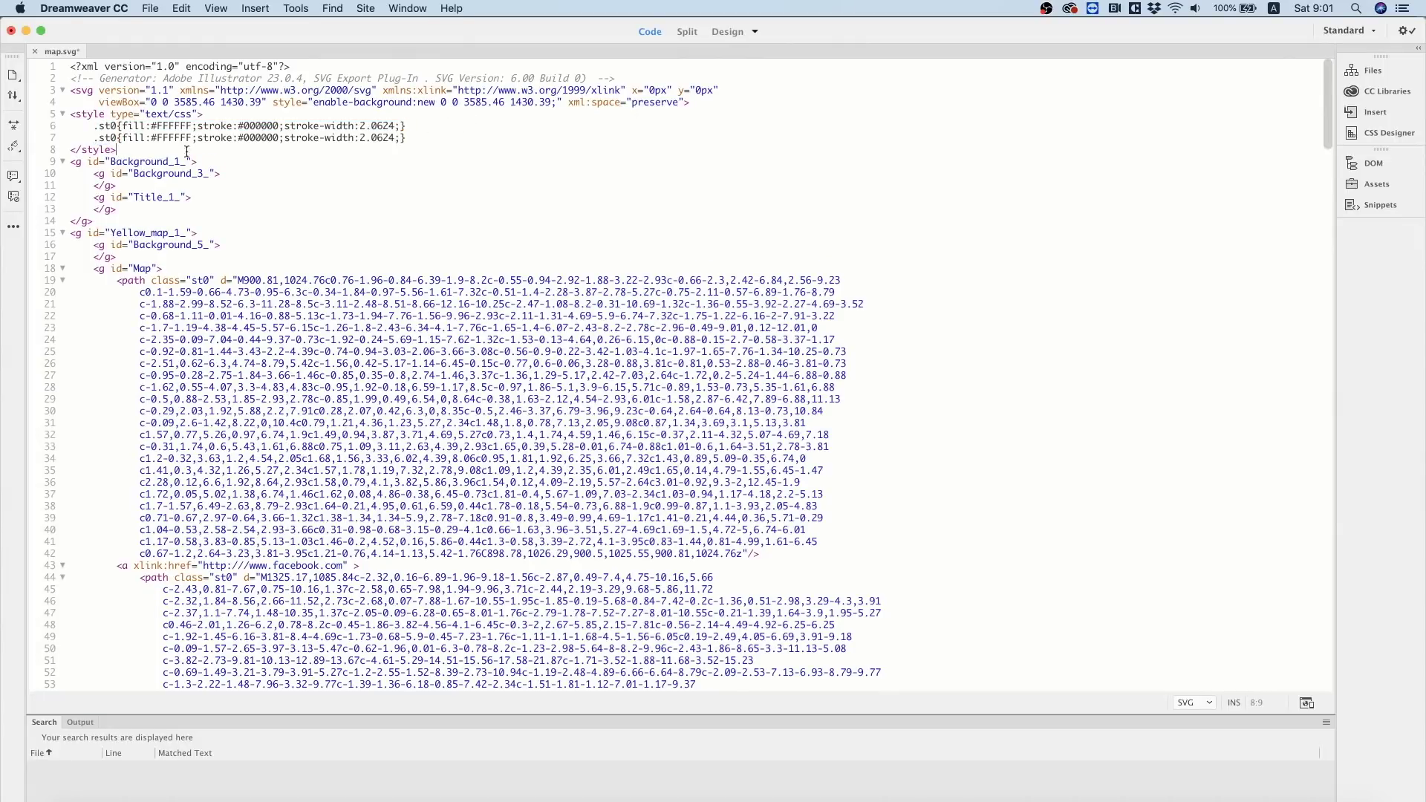
pyautogui.click(118, 140)
pyautogui.write(':hover')
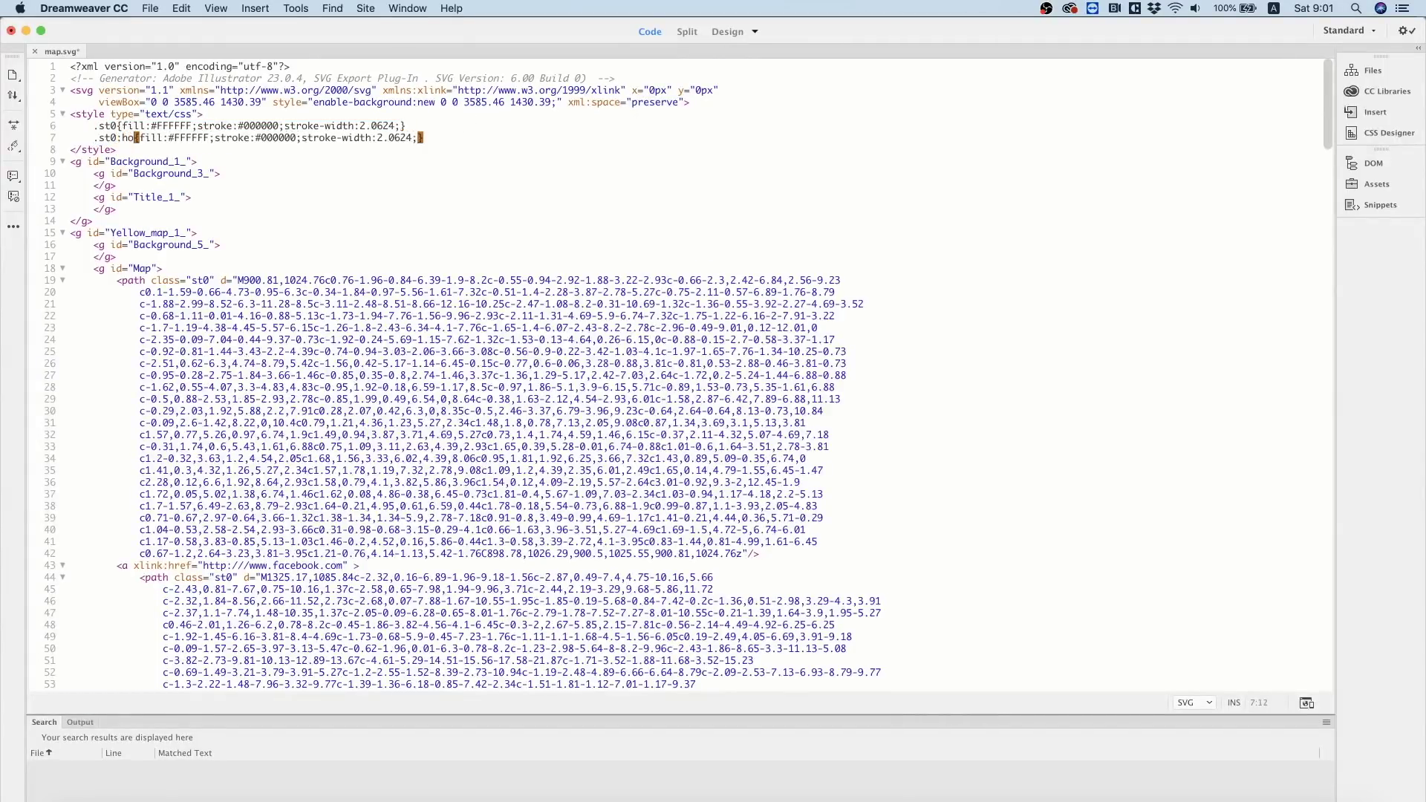
pyautogui.click(213, 155)
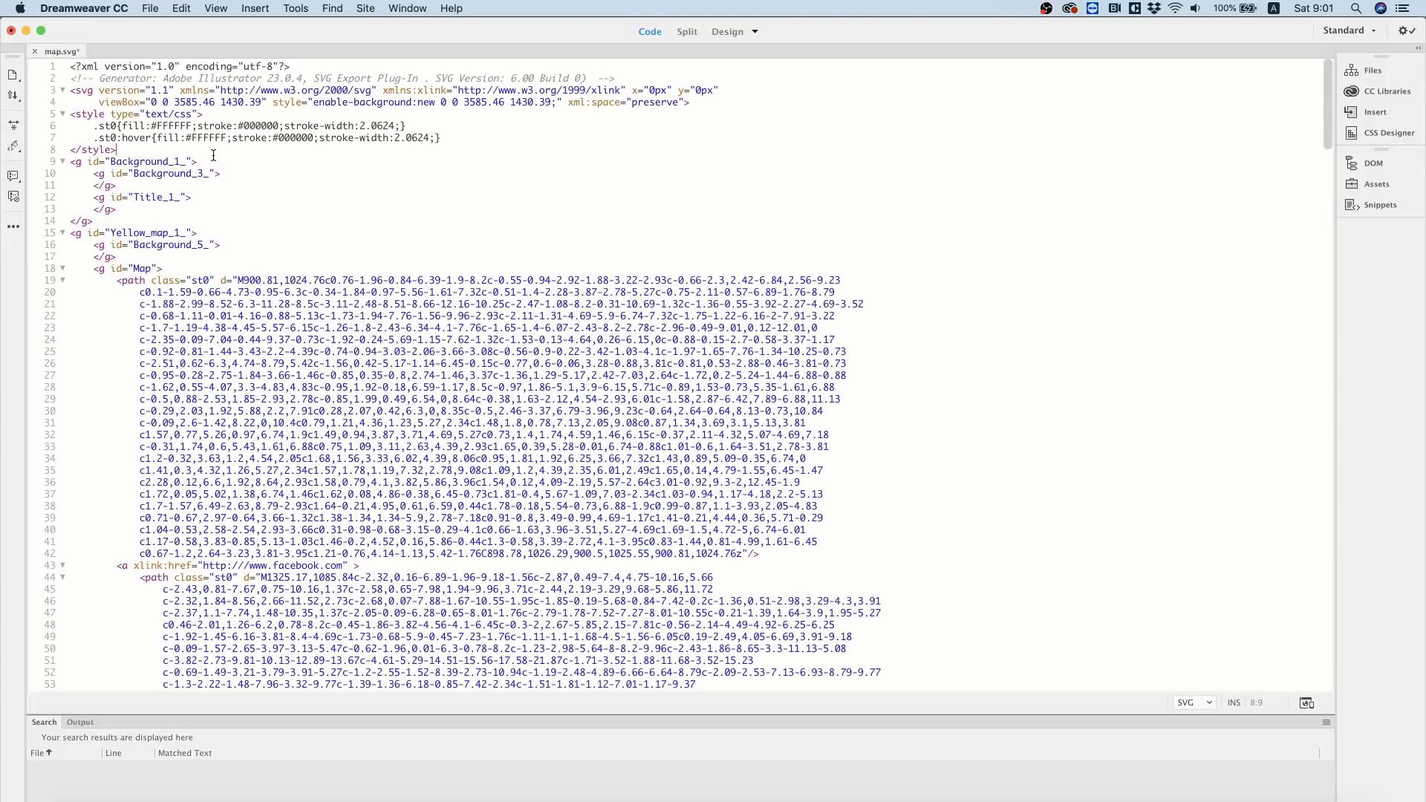
pyautogui.click(230, 138)
pyautogui.hotkey('shift', 'Left')
pyautogui.hotkey('shift', 'Left')
pyautogui.hotkey('shift', 'Left')
pyautogui.hotkey('shift', 'Left')
pyautogui.hotkey('shift', 'Left')
pyautogui.write('red')
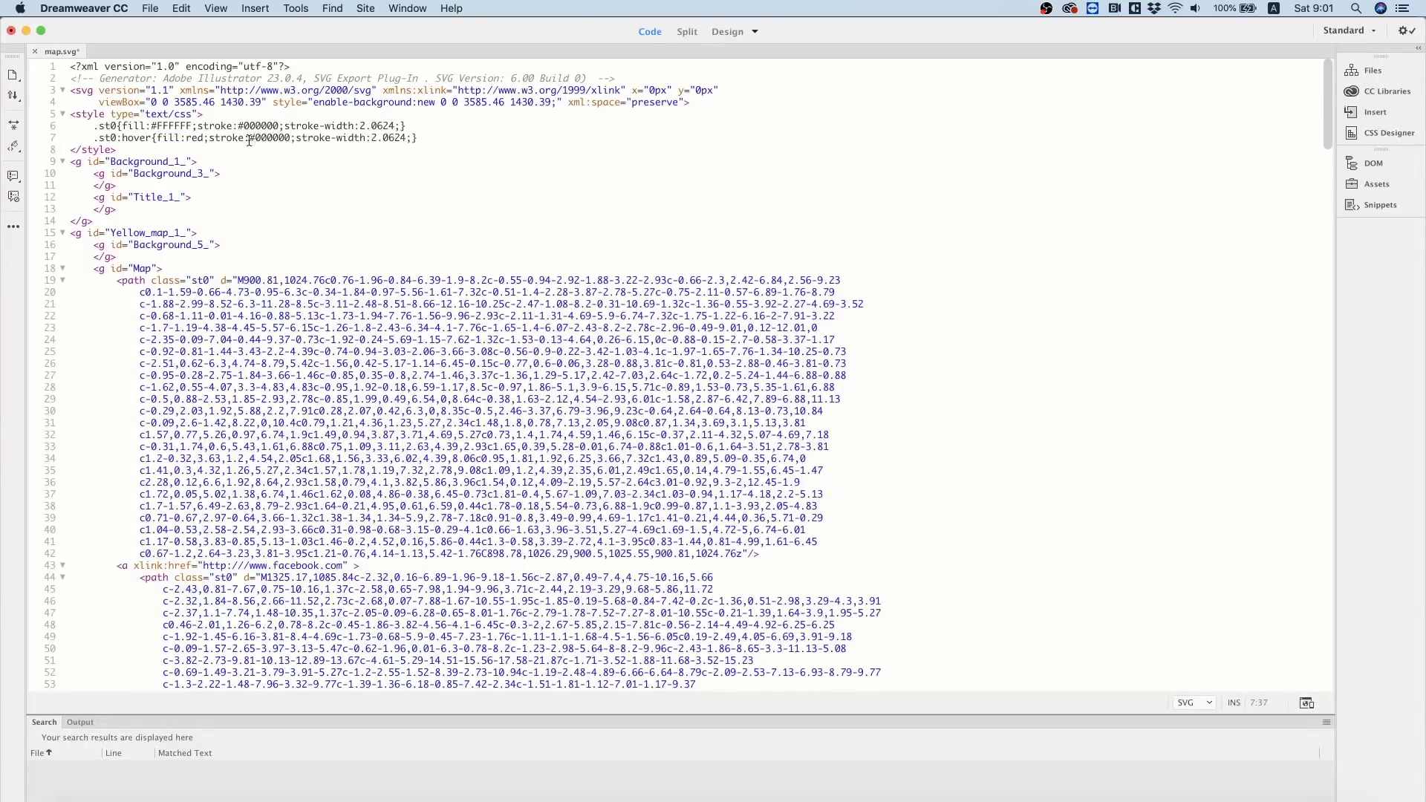
pyautogui.moveTo(214, 139); pyautogui.dragTo(413, 141)
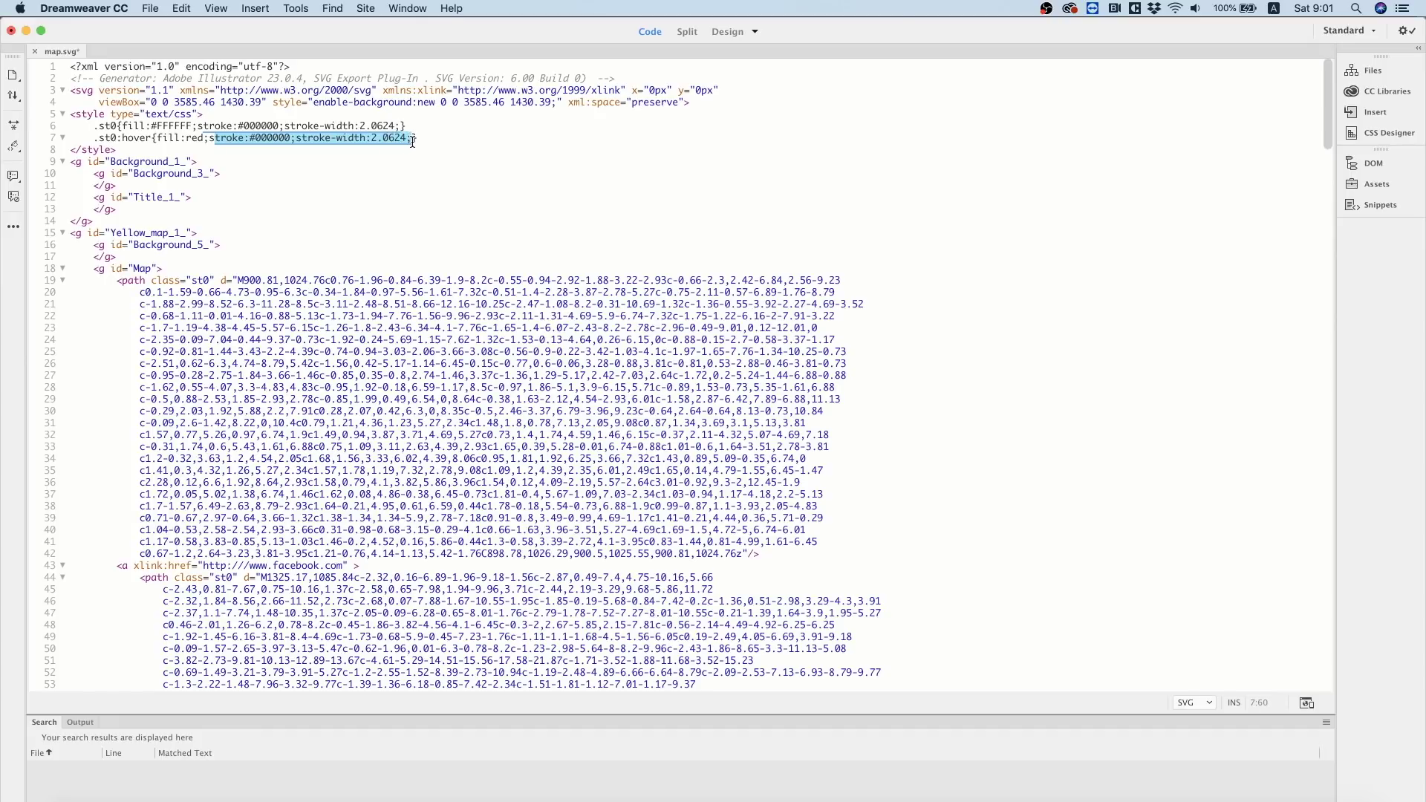
pyautogui.press('BackSpace')
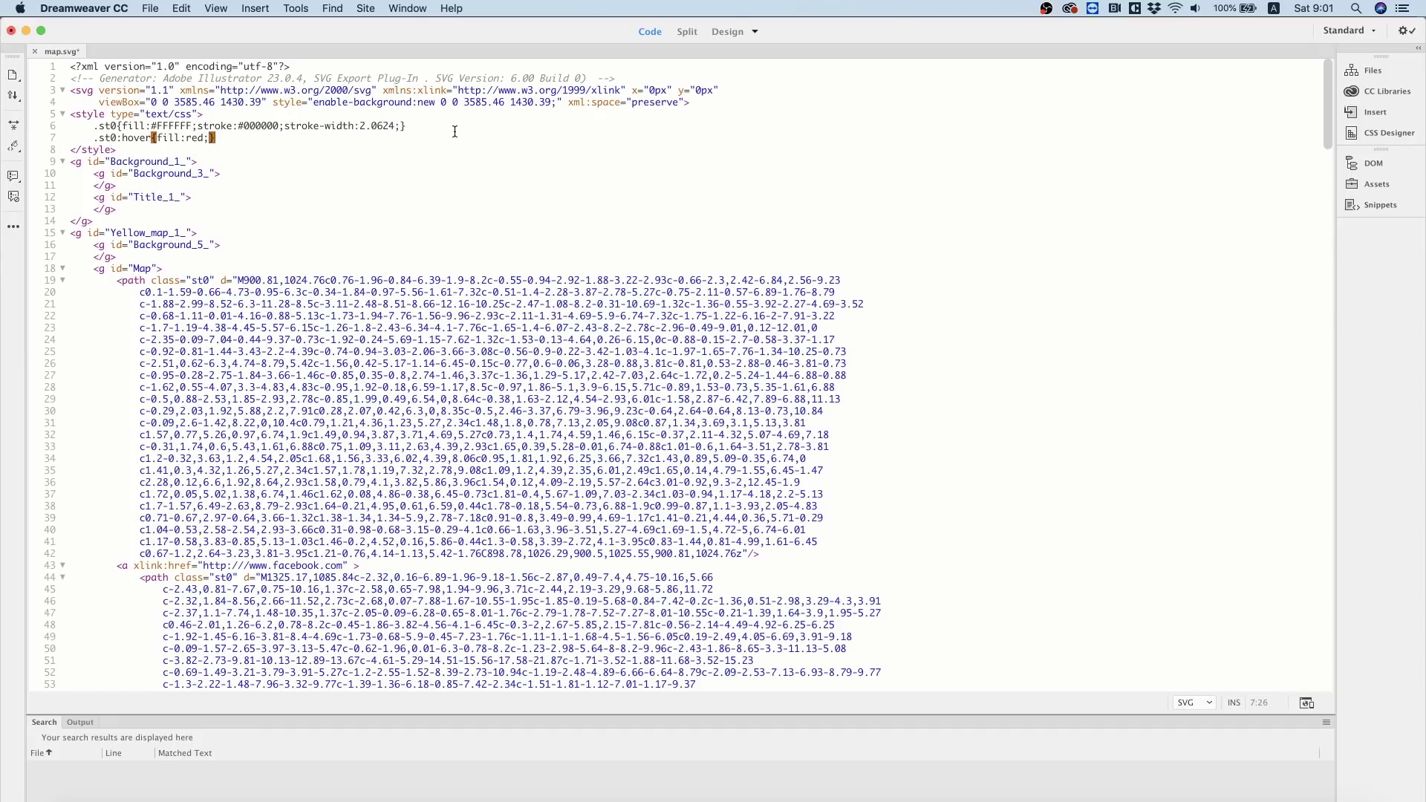
# Change the .st0 stroke-width from 2.0624 to 3.
pyautogui.click(404, 131)
pyautogui.hotkey('shift', 'Left')
pyautogui.hotkey('shift', 'Left')
pyautogui.hotkey('shift', 'Left')
pyautogui.hotkey('shift', 'Left')
pyautogui.hotkey('shift', 'Left')
pyautogui.hotkey('shift', 'Left')
pyautogui.hotkey('shift', 'Left')
pyautogui.write('3')
pyautogui.click(239, 114)
pyautogui.hotkey('ctrl', 'Up')
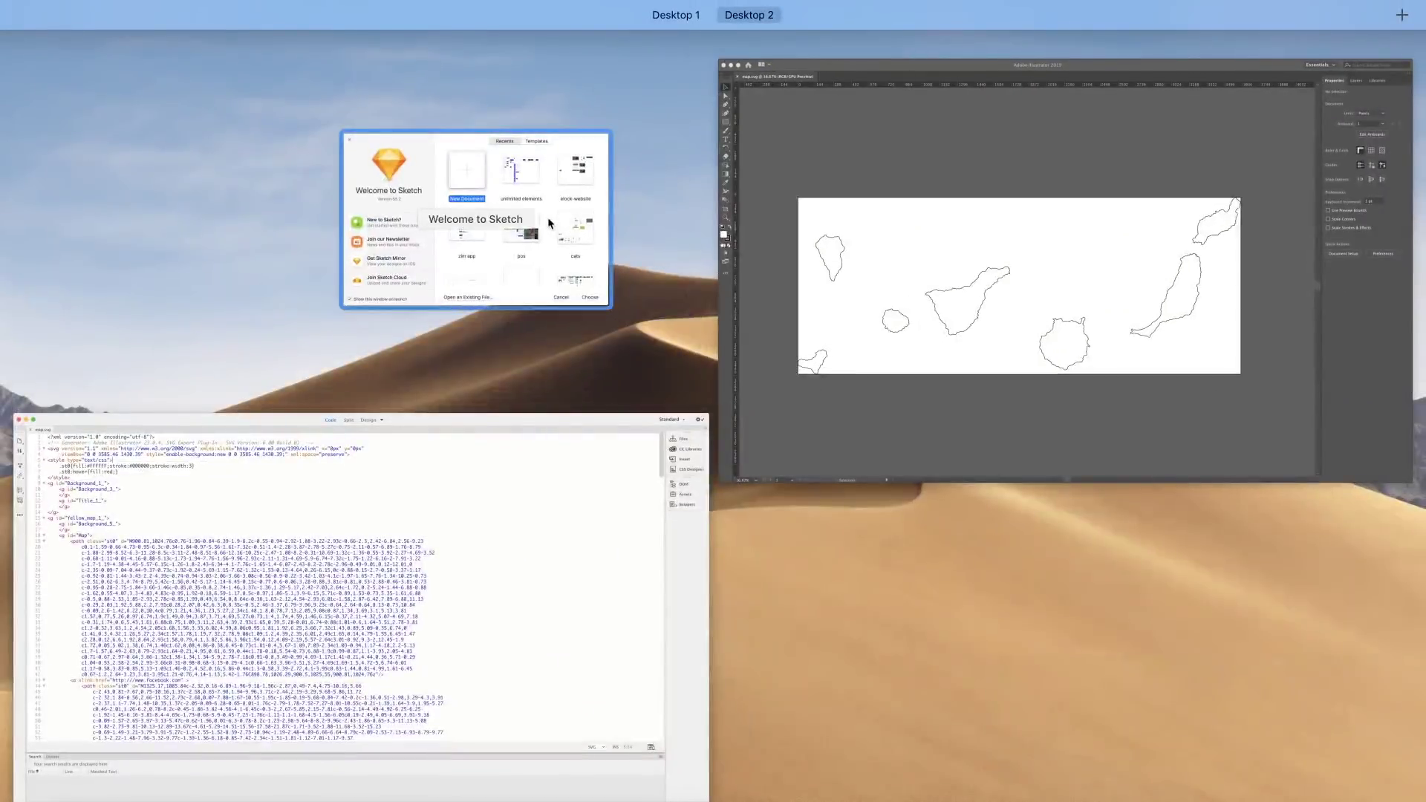
# Open map.svg from the Desktop in a new Chrome tab to test the red hover.
pyautogui.click(466, 793)
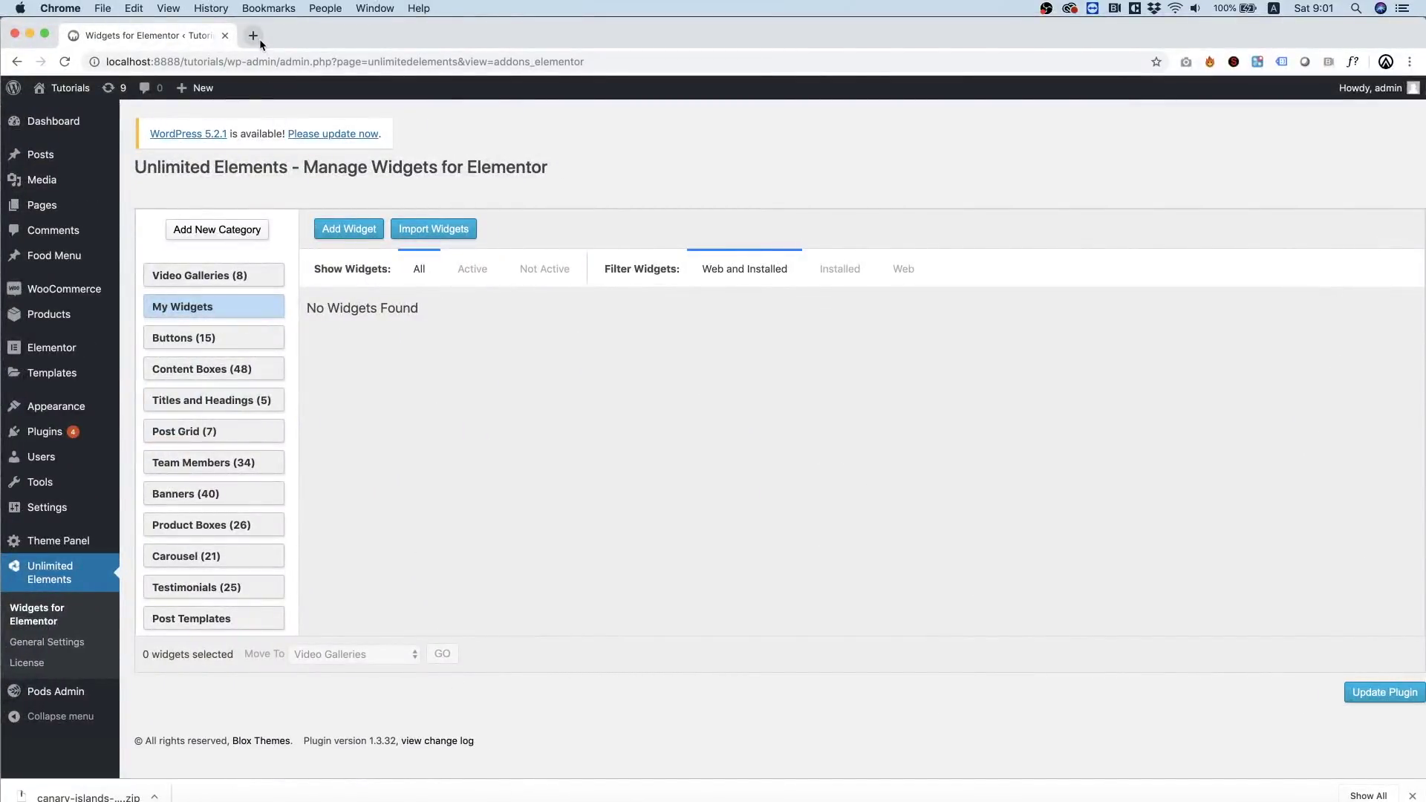
pyautogui.click(260, 38)
pyautogui.click(102, 8)
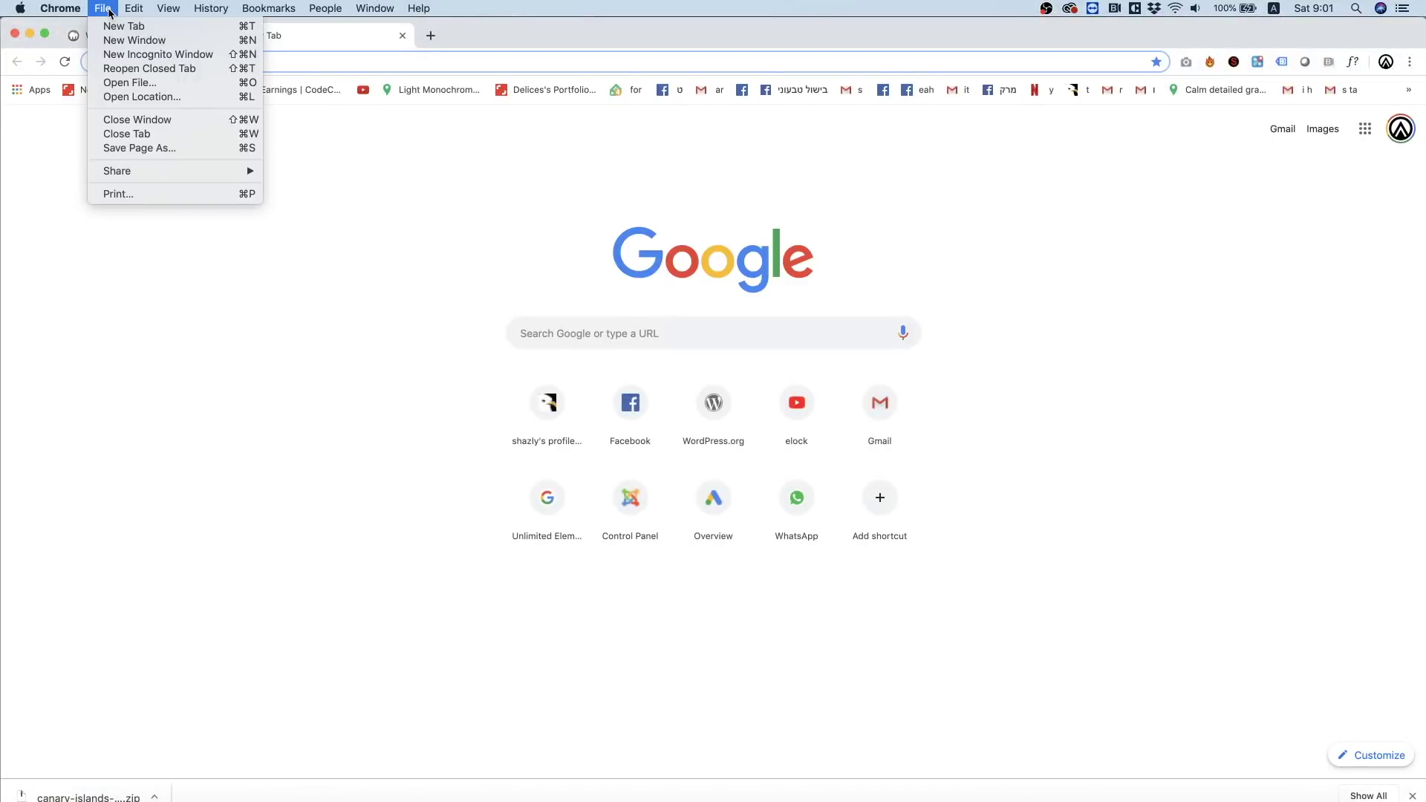
pyautogui.click(133, 83)
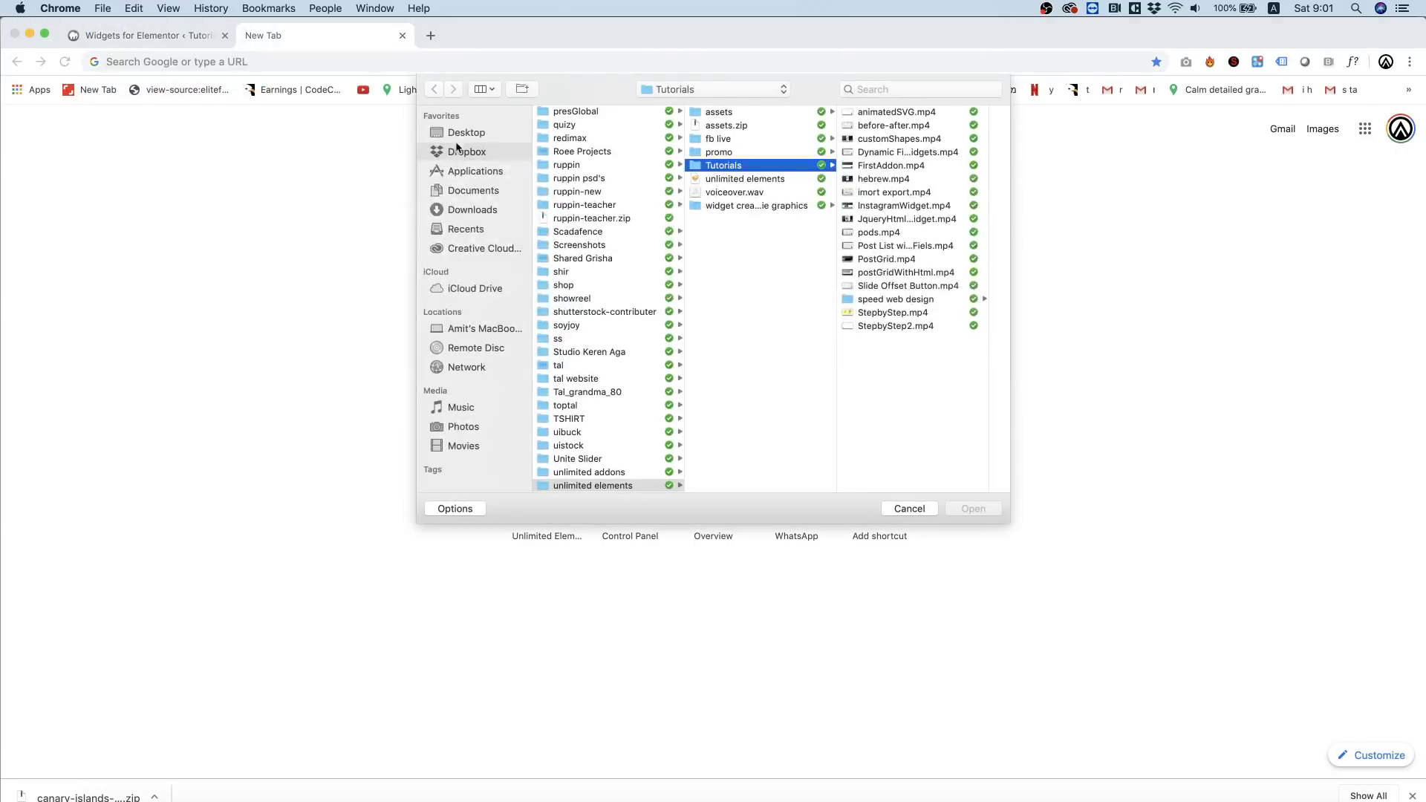
pyautogui.click(456, 138)
pyautogui.doubleClick(600, 126)
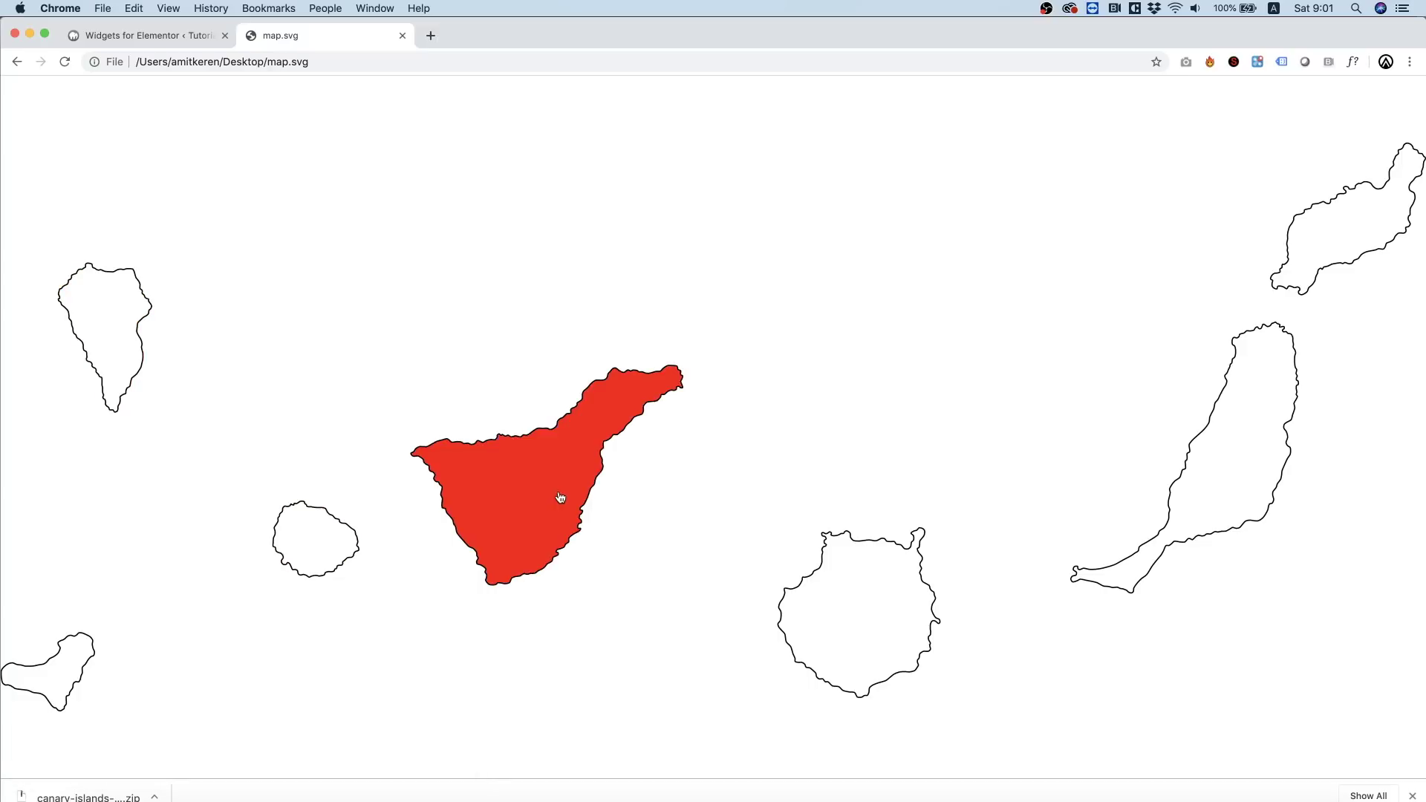
# Add an Unlimited Elements widget titled 'Map' with name 'map' and open its HTML tab.
pyautogui.click(170, 37)
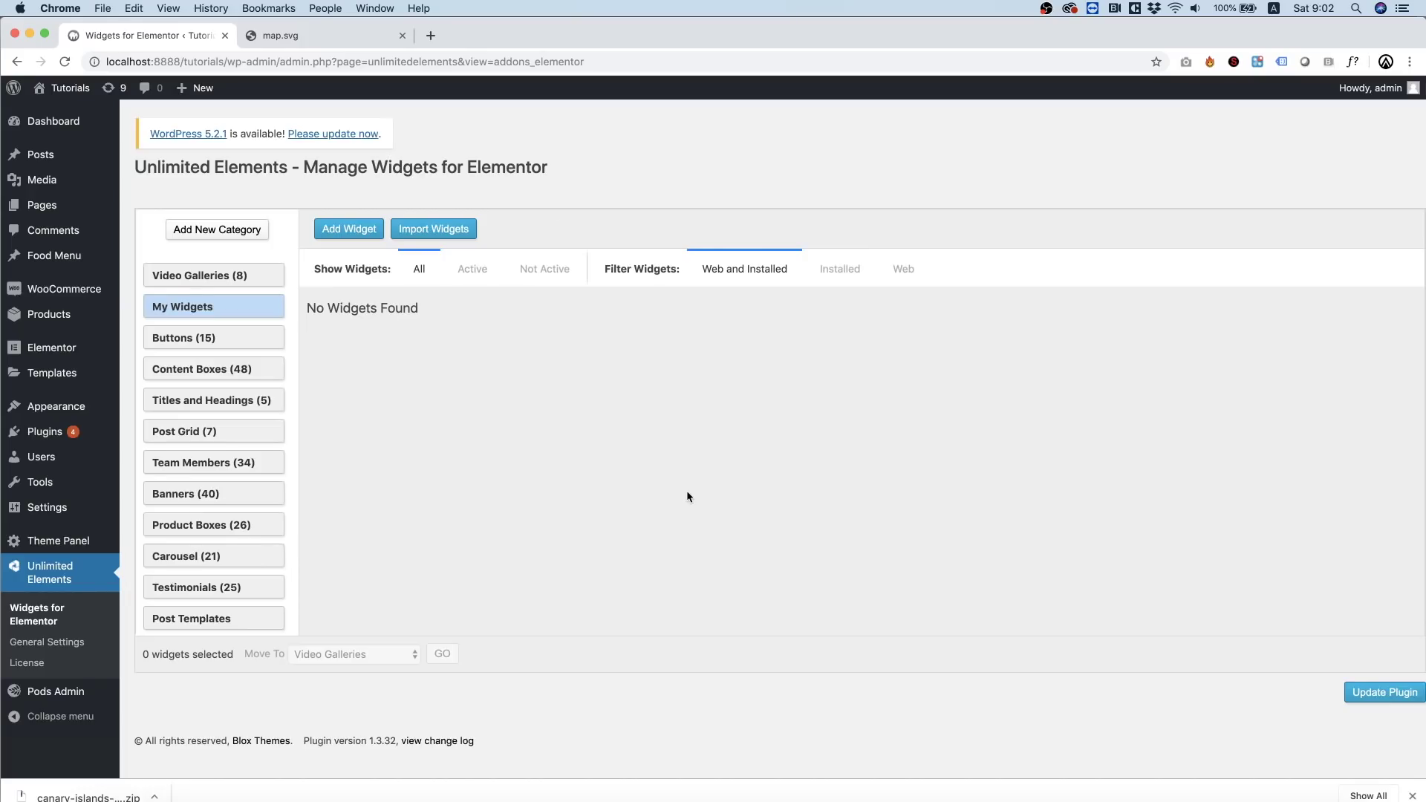
pyautogui.click(340, 239)
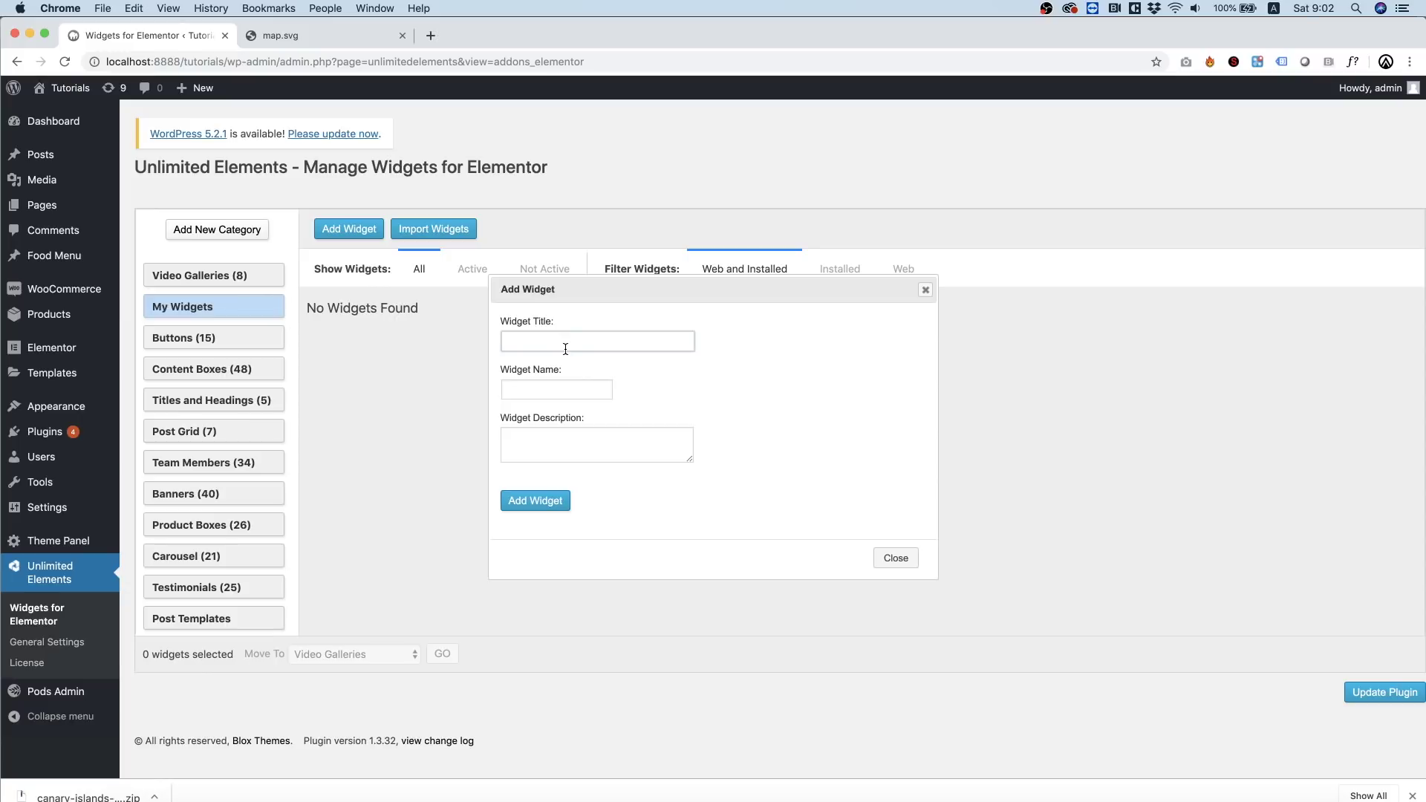
pyautogui.write('M')
pyautogui.press('Tab')
pyautogui.write('map')
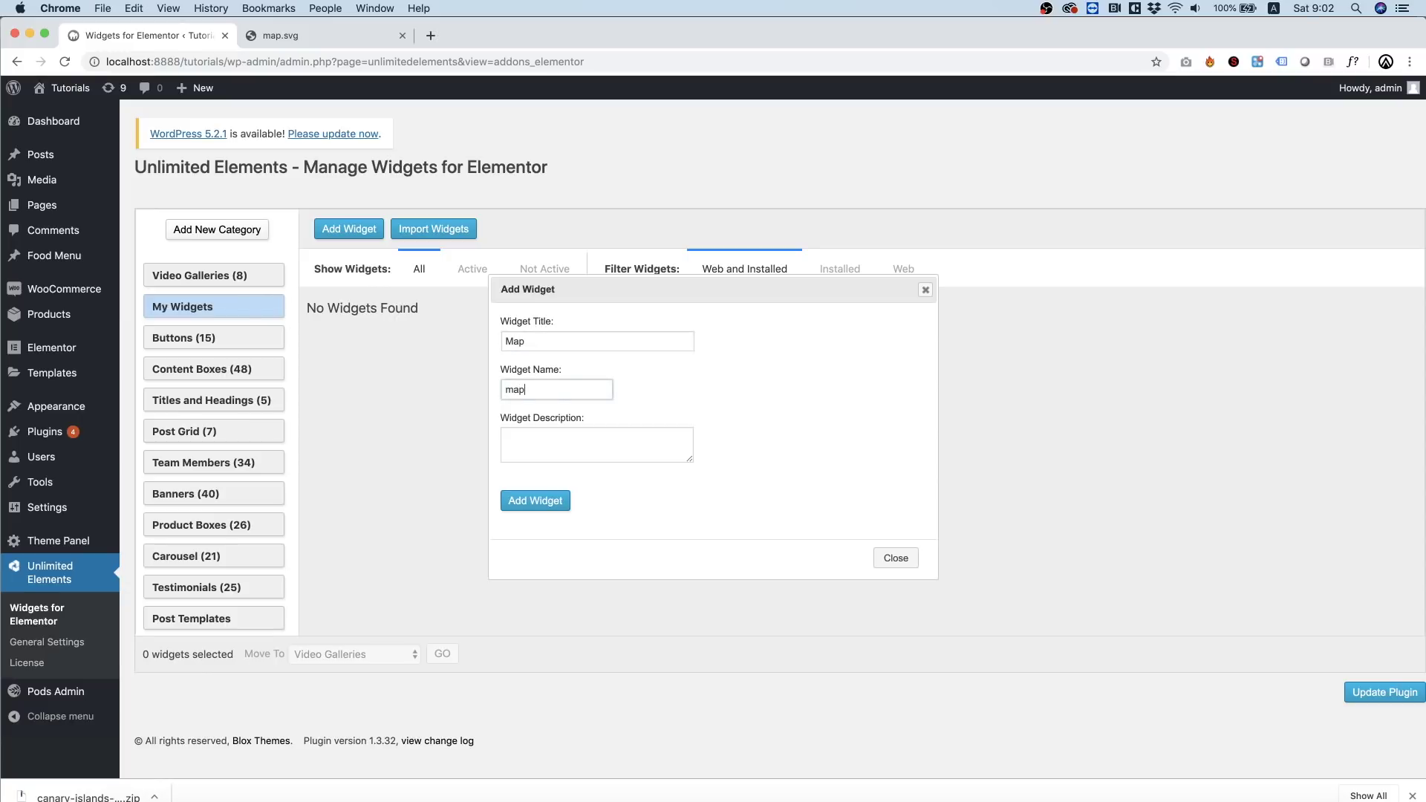
pyautogui.click(547, 493)
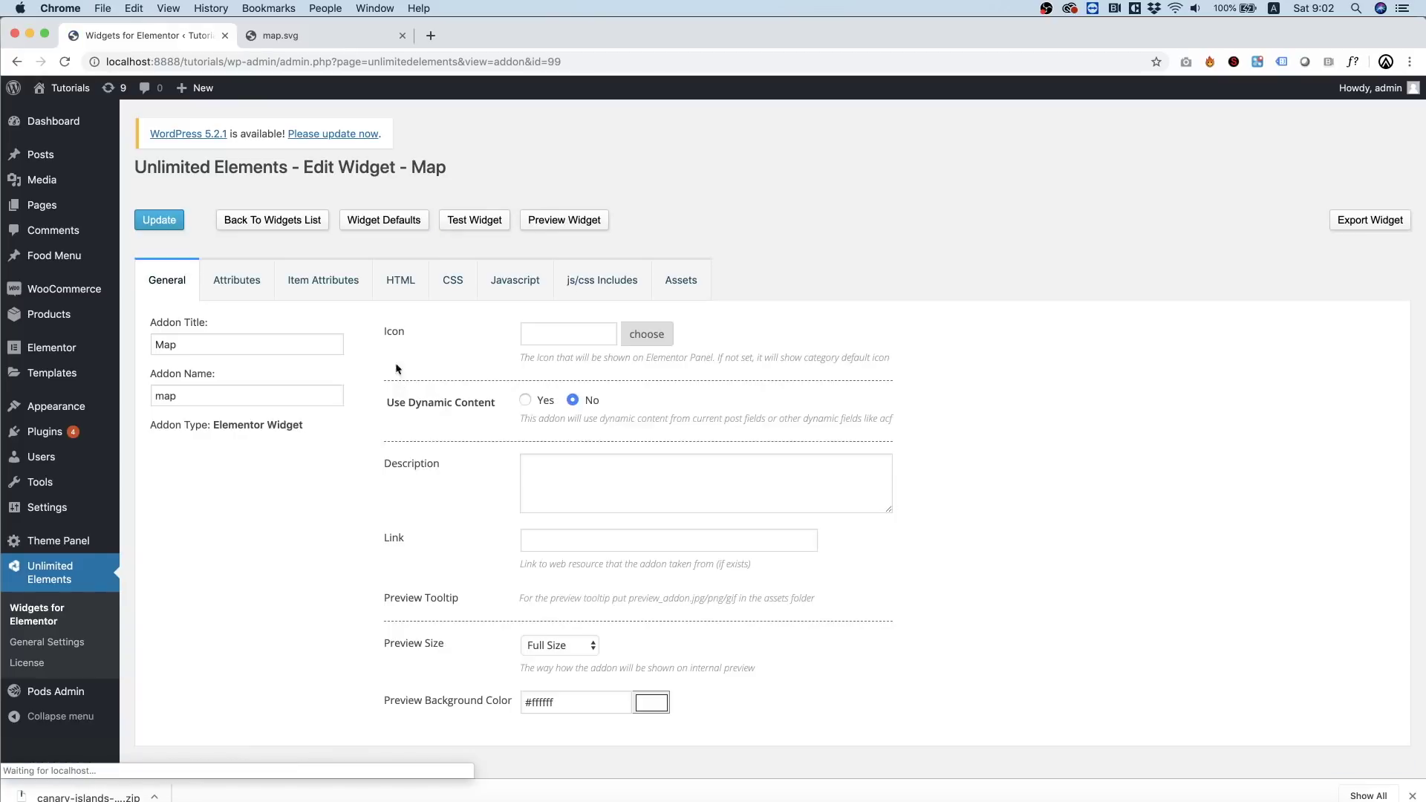
pyautogui.click(409, 289)
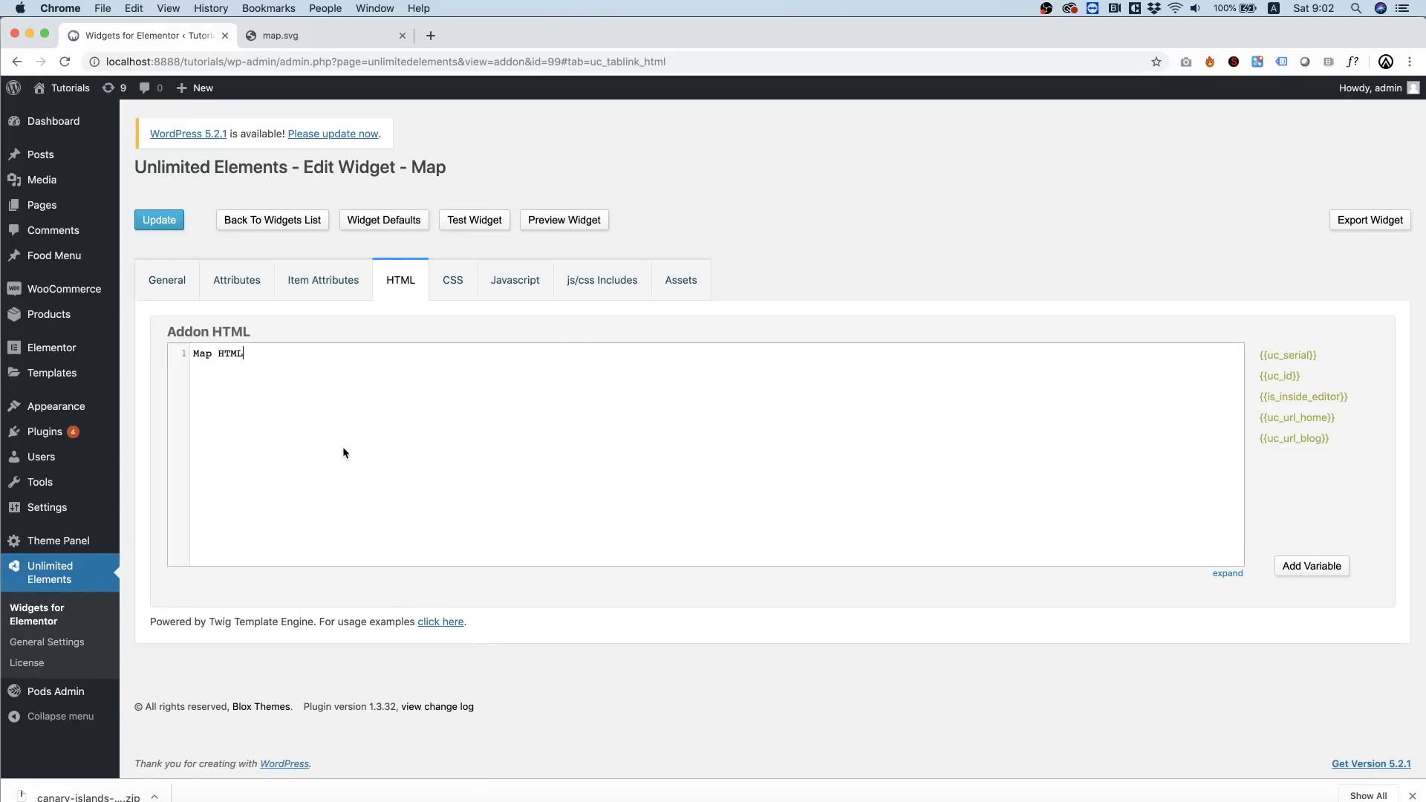
pyautogui.click(947, 795)
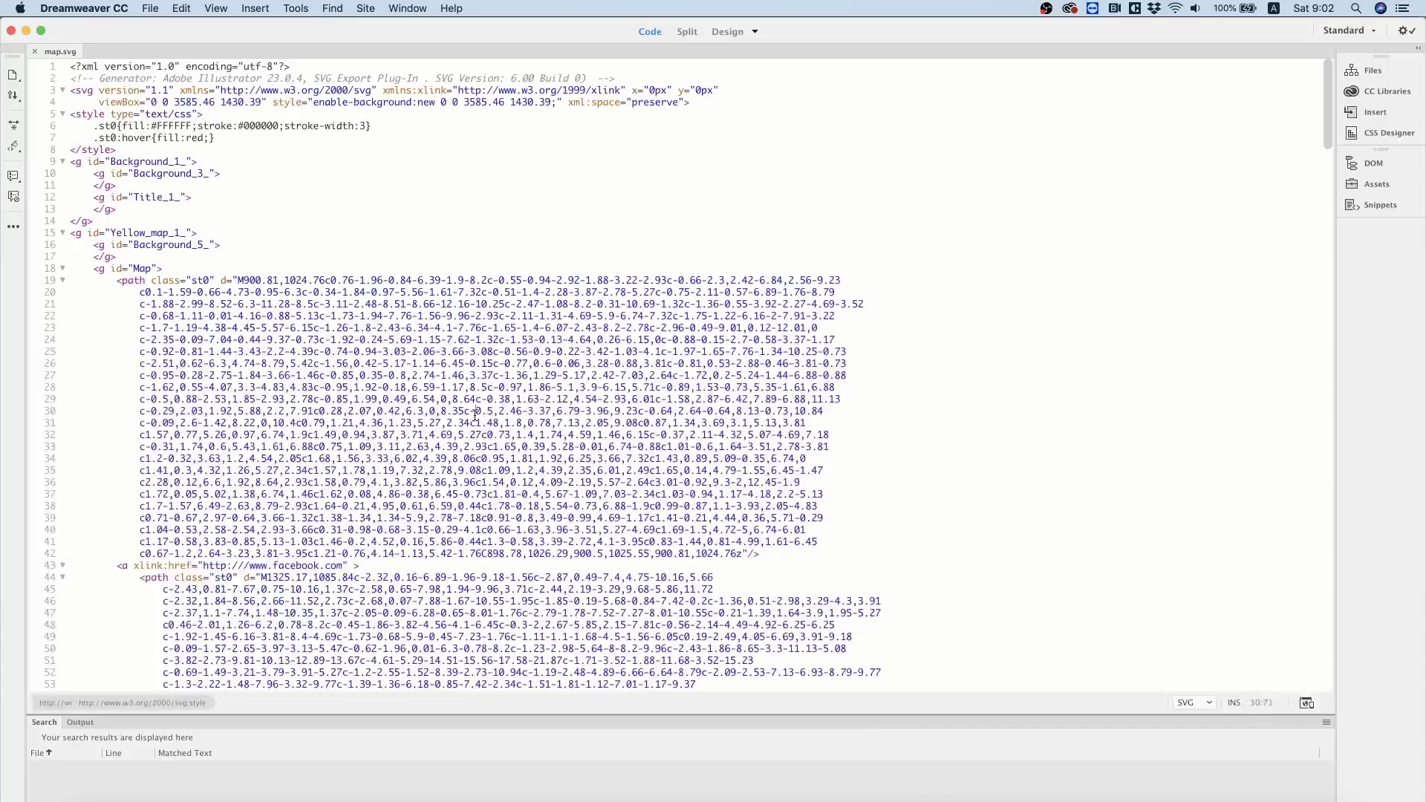
# Select map.svg's whole svg element, from line 3 to </svg>, and return to Edit Widget - Map.
pyautogui.click(71, 92)
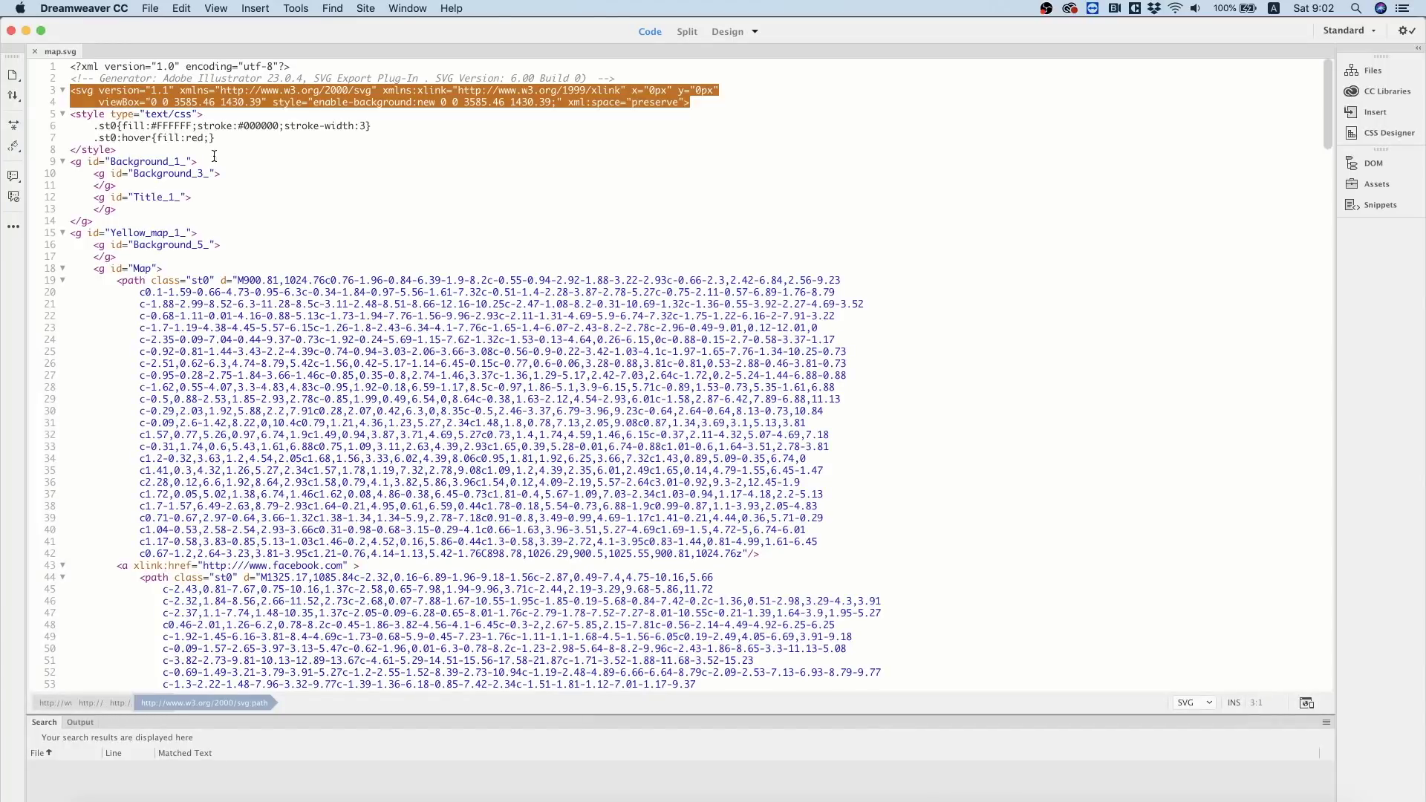
pyautogui.scroll(-20, 219, 158)
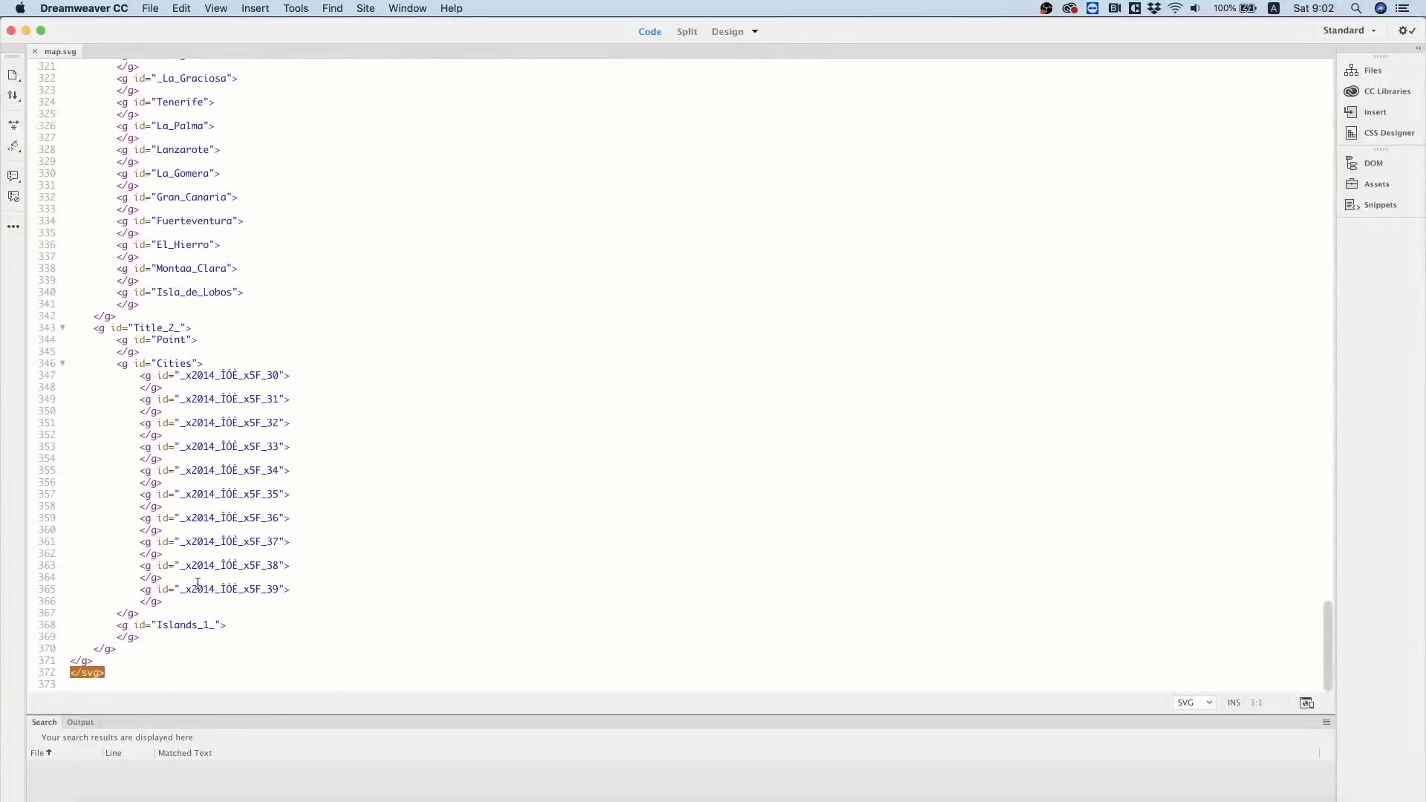
pyautogui.keyDown('shift'); pyautogui.click(131, 672); pyautogui.keyUp('shift')
pyautogui.hotkey('ctrl', 'Up')
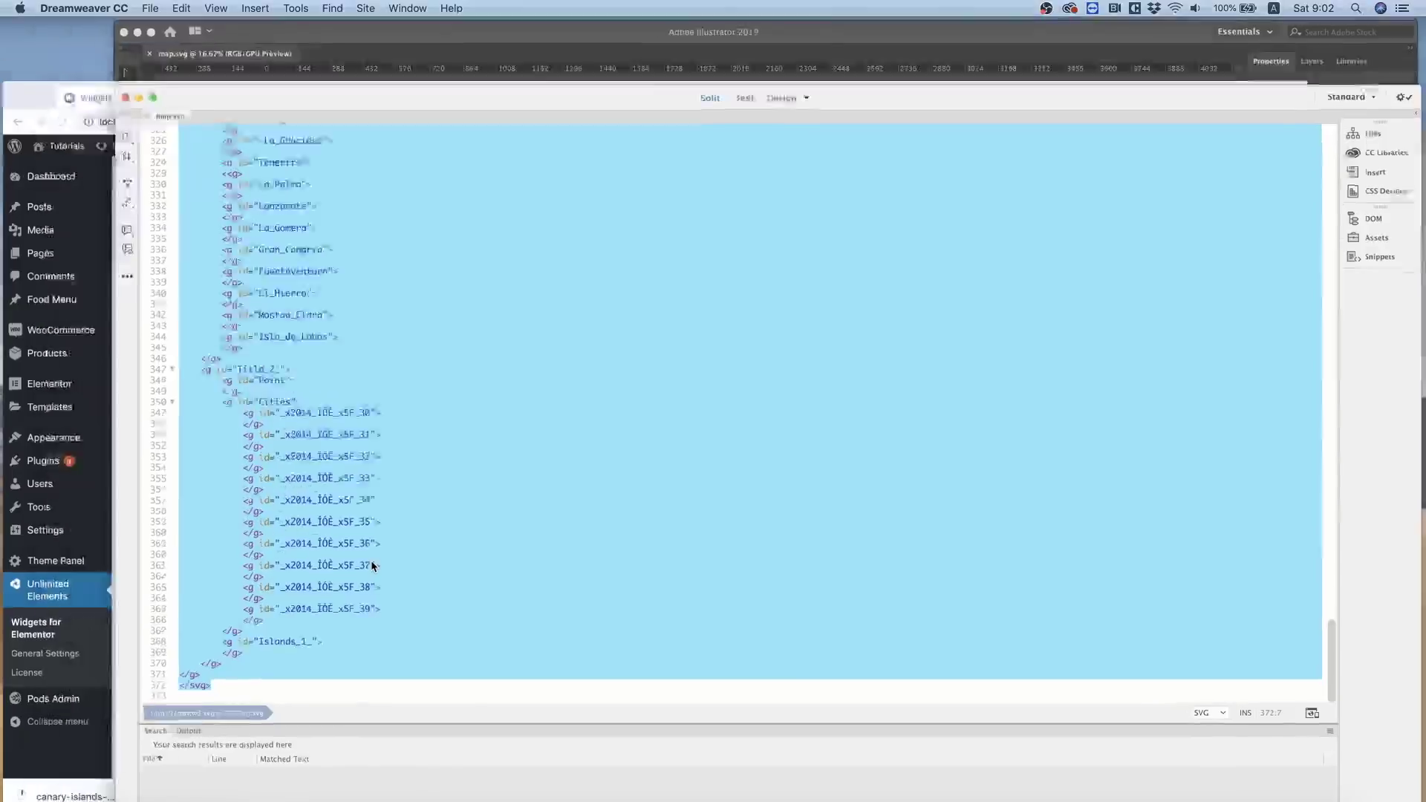
pyautogui.click(372, 520)
# Paste the SVG code over 'Map HTML', update the widget, and open Pages in a new tab.
pyautogui.press('super+v')
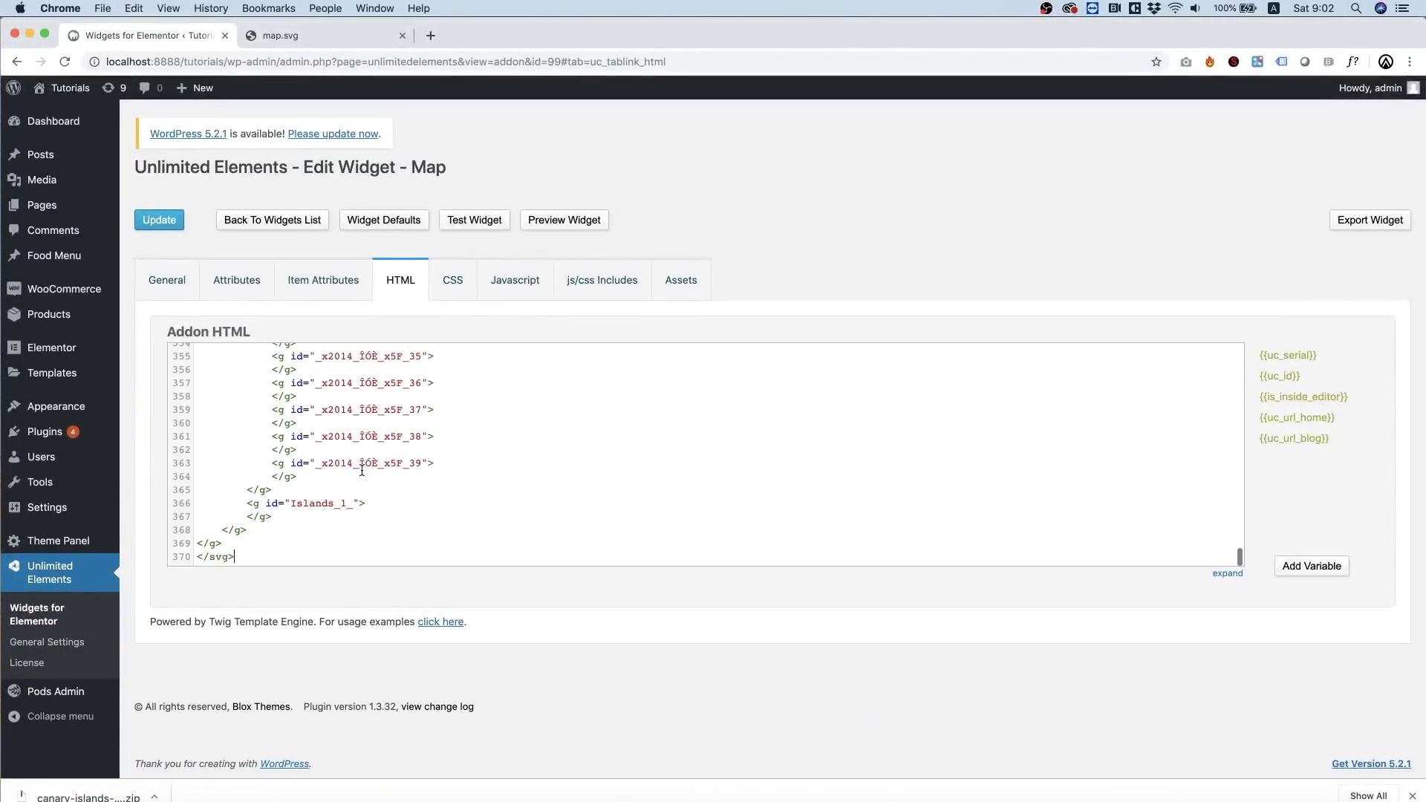
pyautogui.click(165, 222)
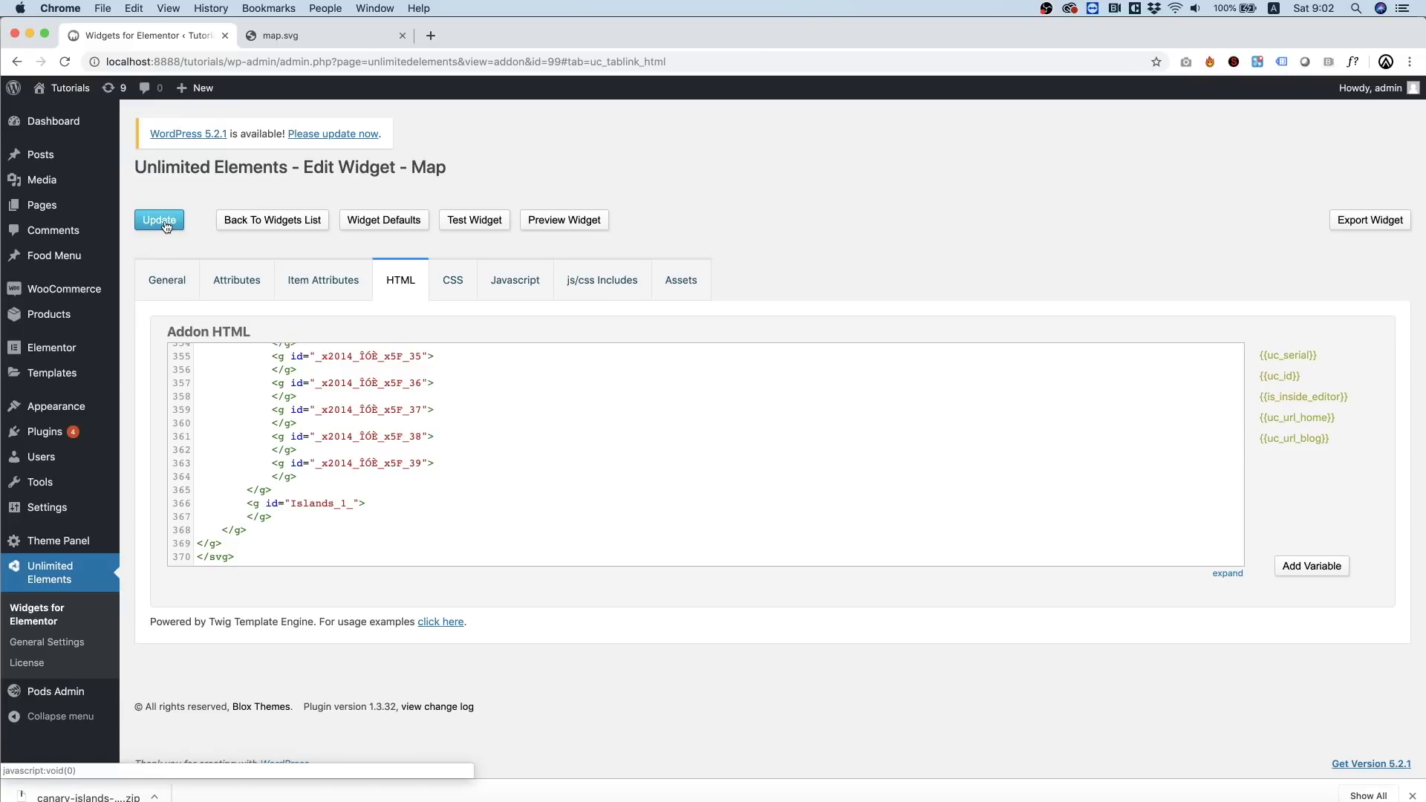
pyautogui.rightClick(110, 212)
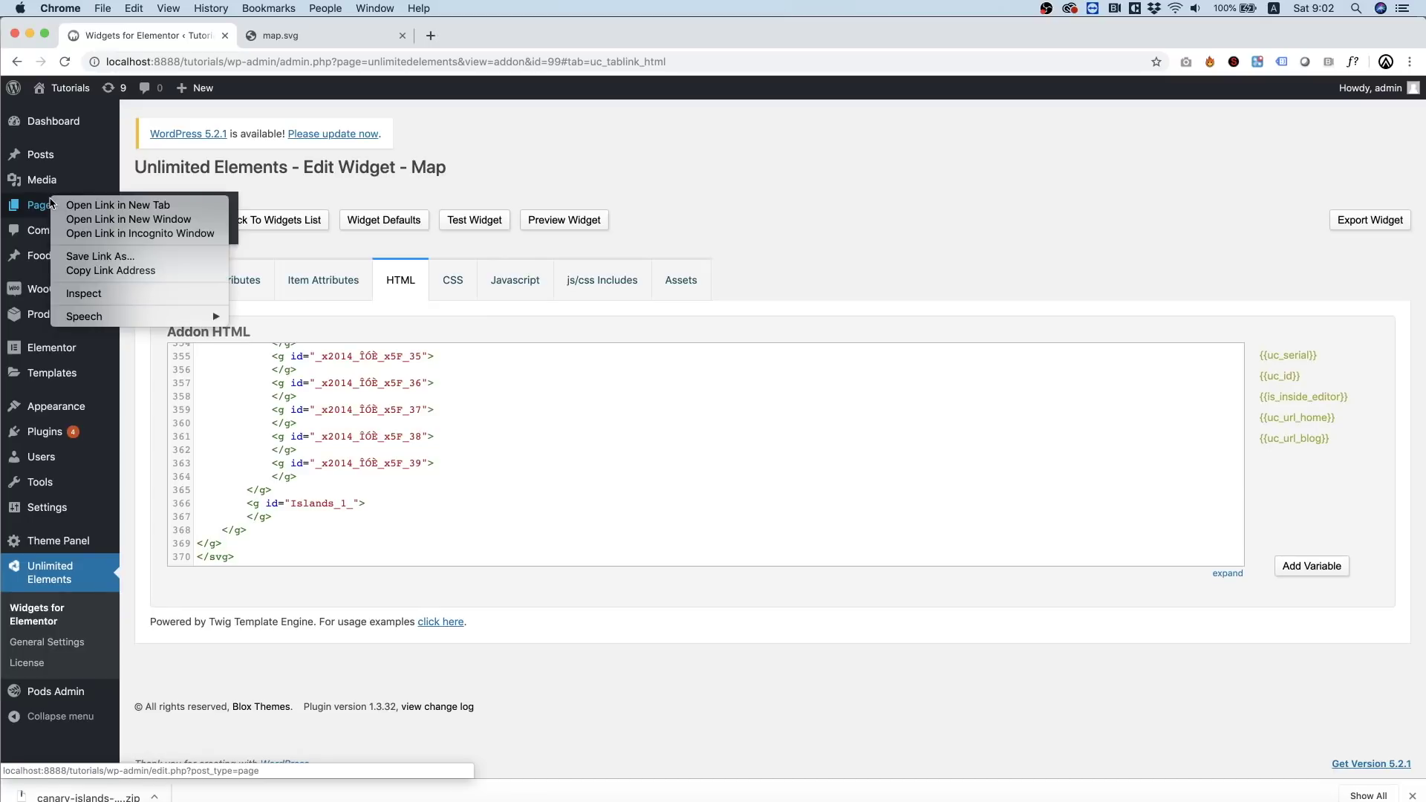
pyautogui.click(112, 210)
# Add a new page and edit it, Elementor #320, with Elementor.
pyautogui.click(315, 42)
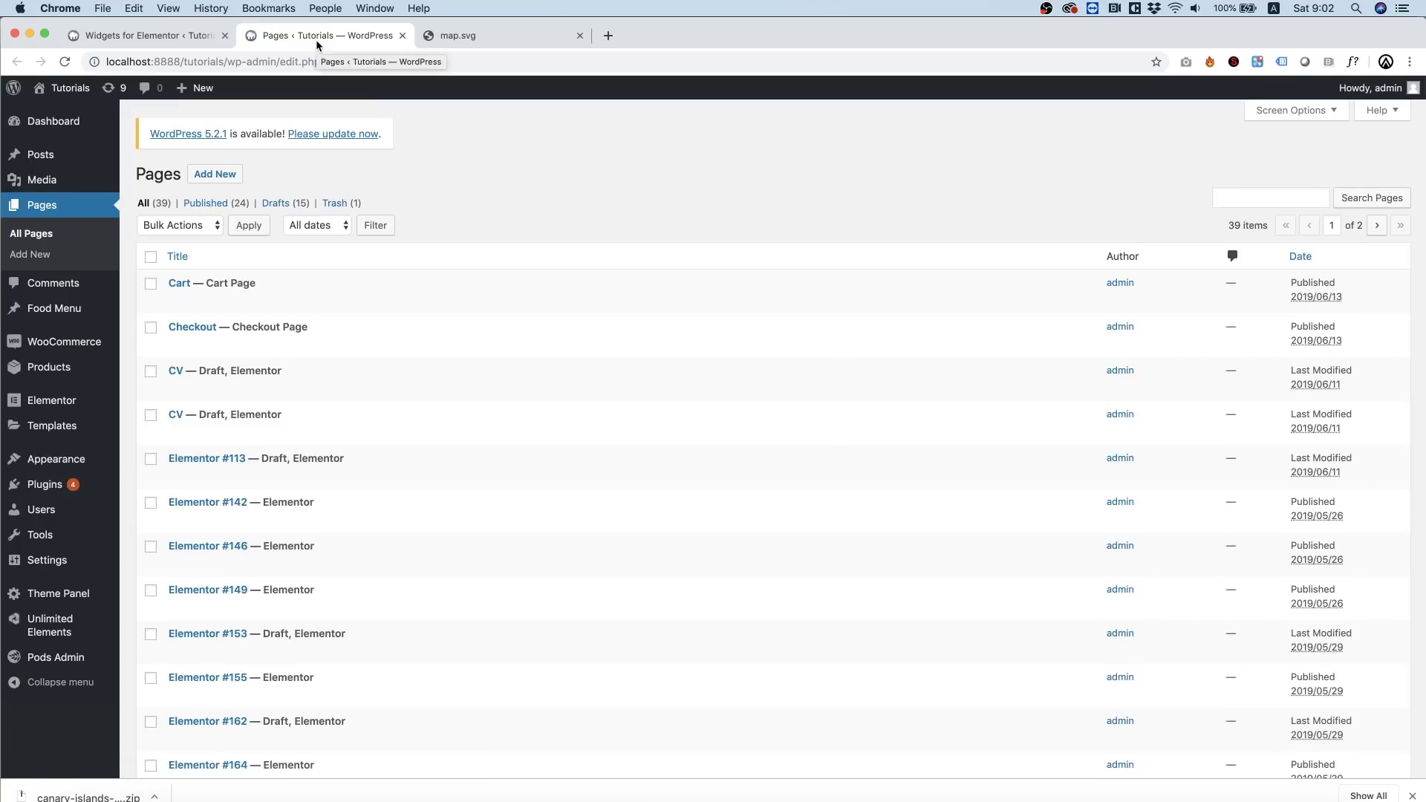
pyautogui.click(227, 174)
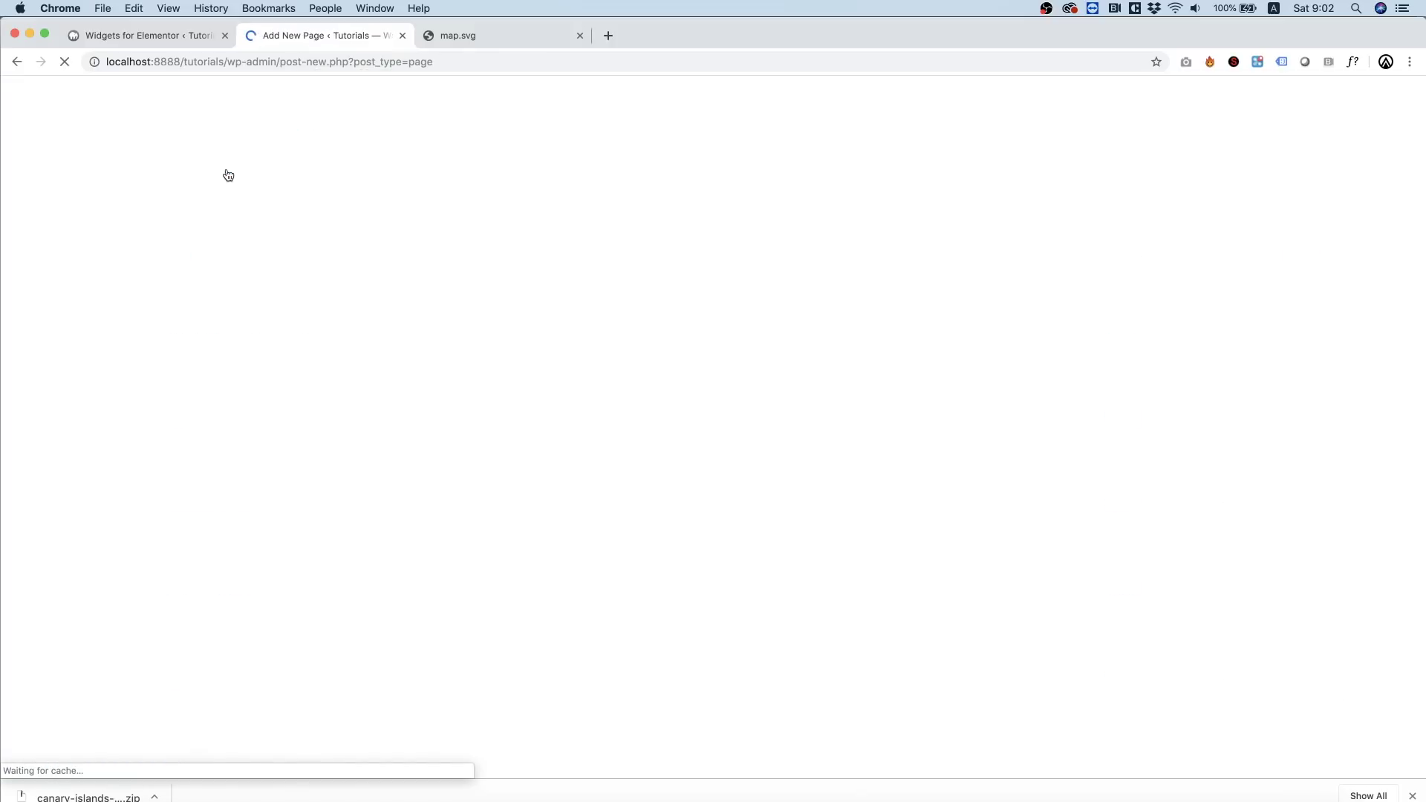
pyautogui.click(330, 126)
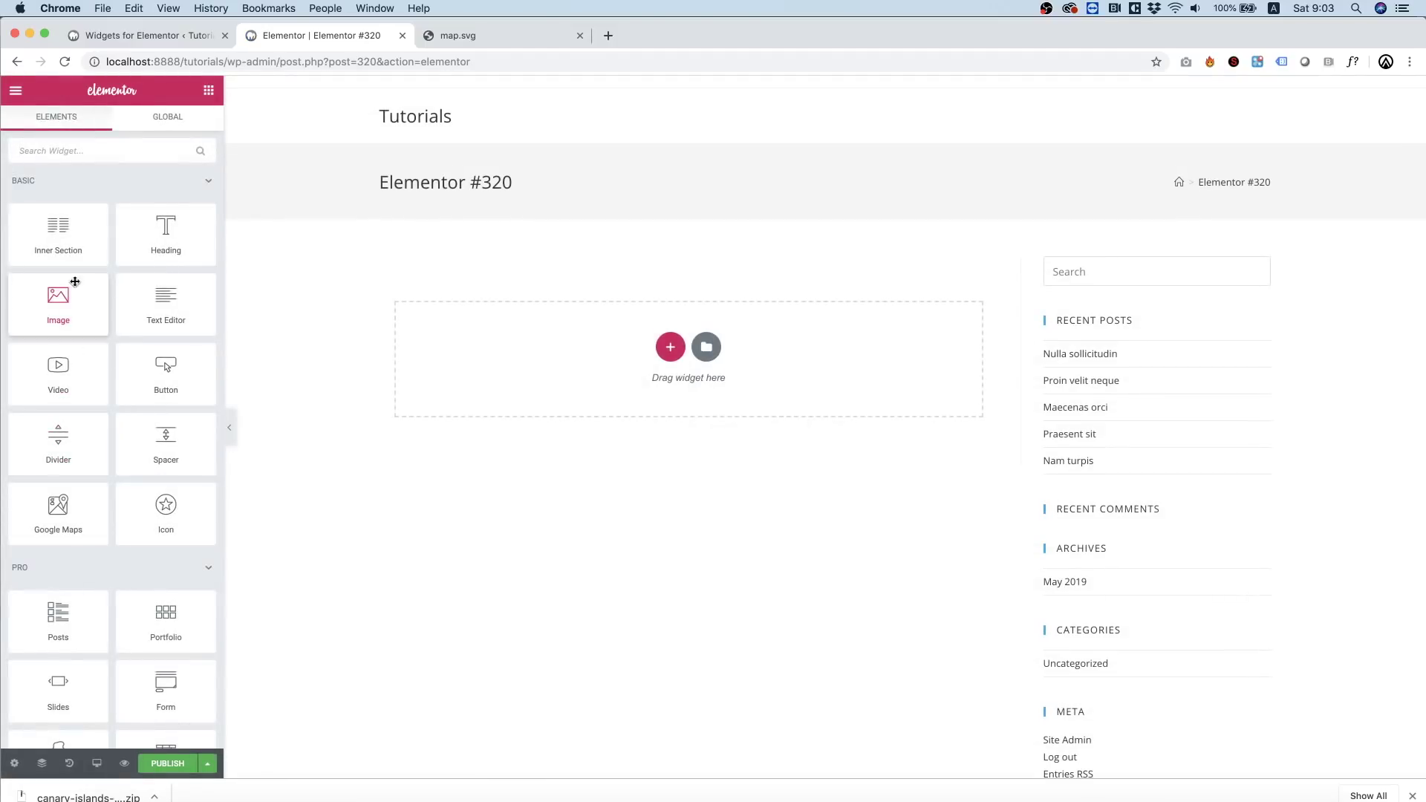
# Search 'map', drop the Map widget into the empty section, and open Edit Widget HTML.
pyautogui.click(31, 153)
pyautogui.write('m')
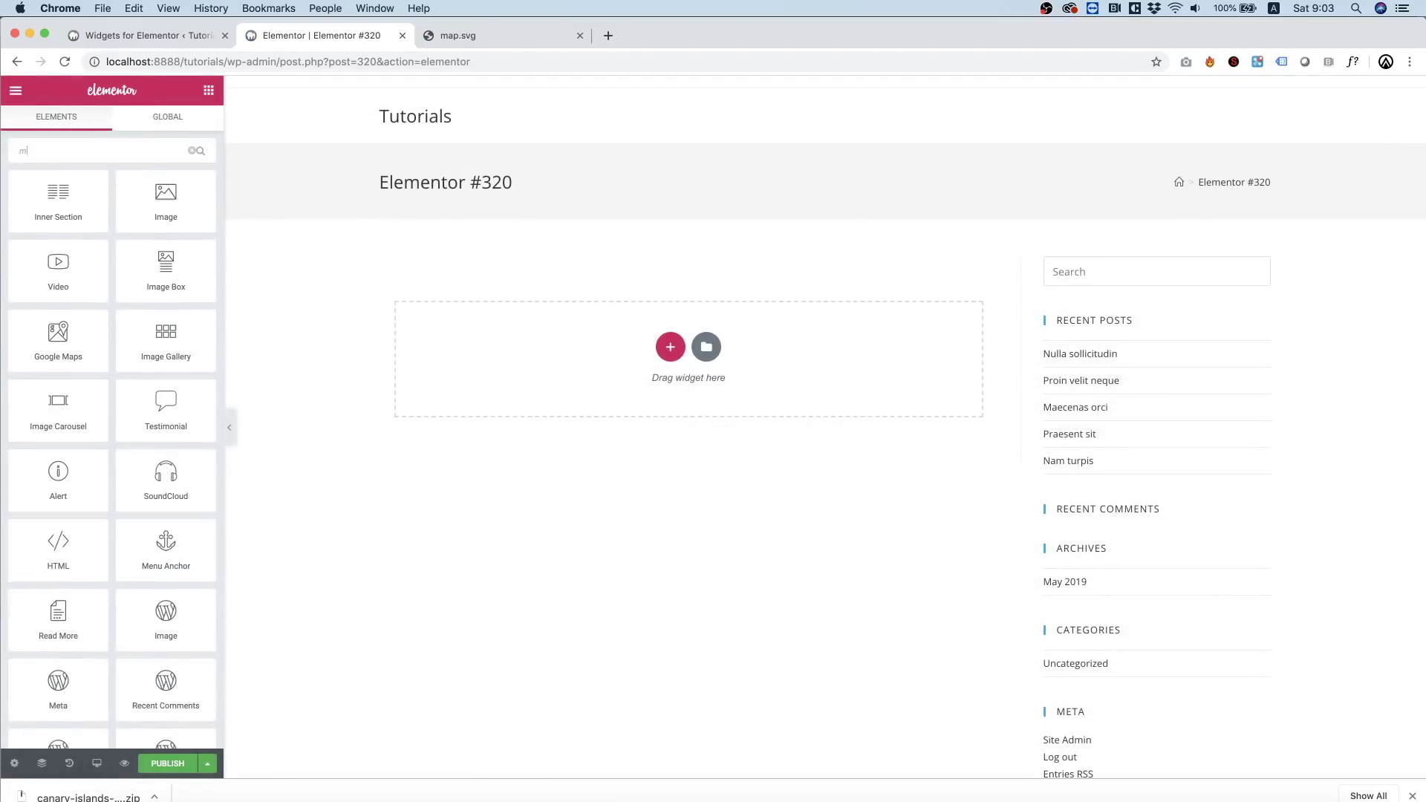
pyautogui.write('ap')
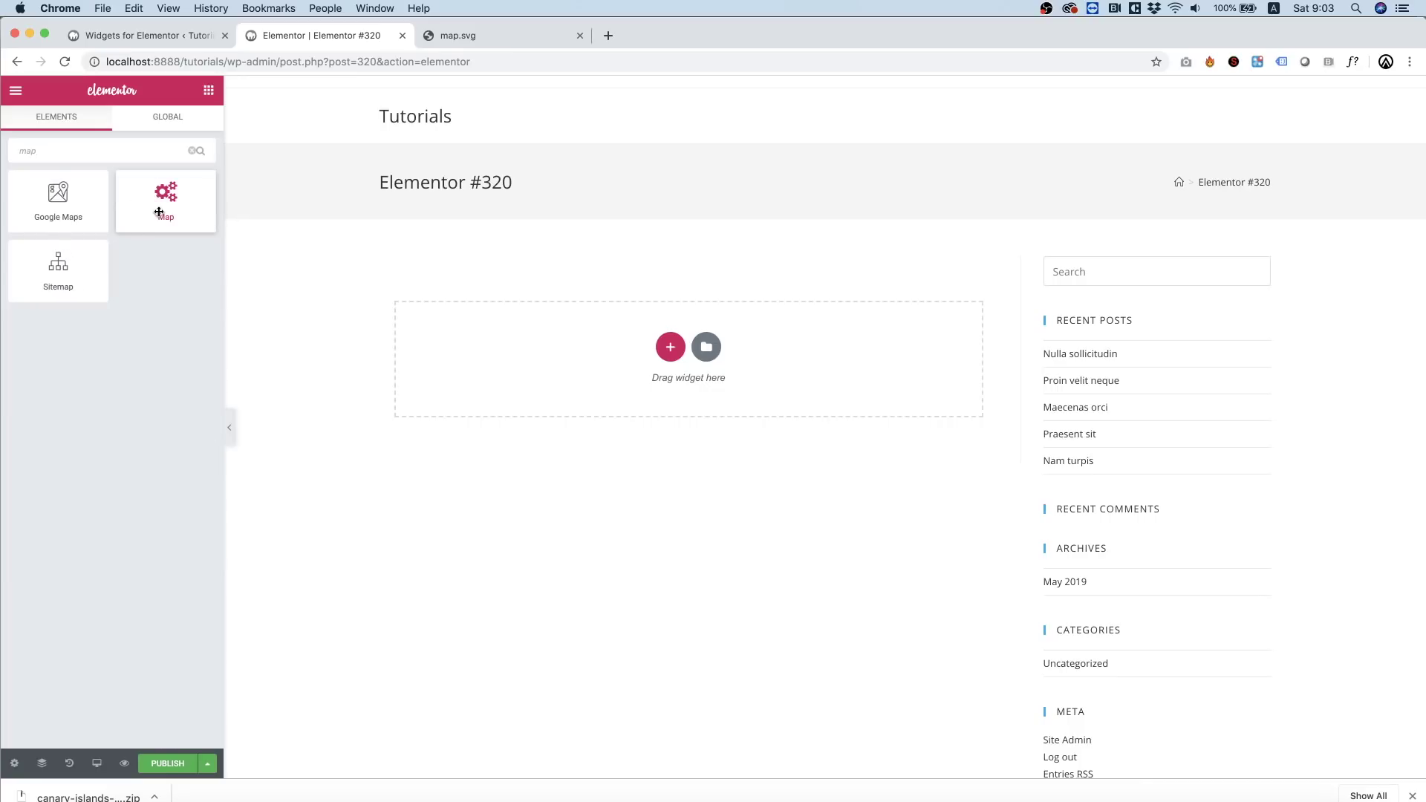
pyautogui.moveTo(166, 196); pyautogui.dragTo(606, 374)
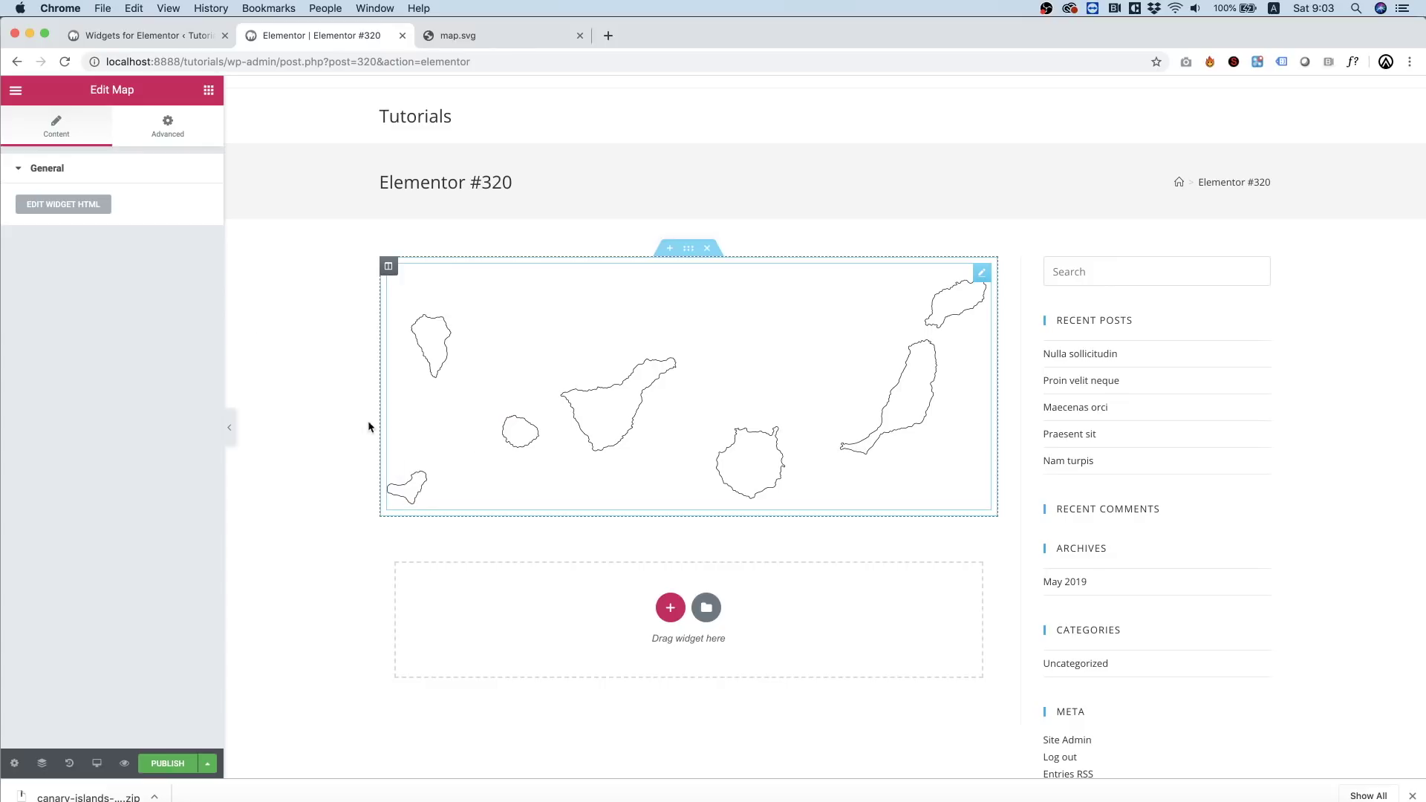
pyautogui.click(72, 207)
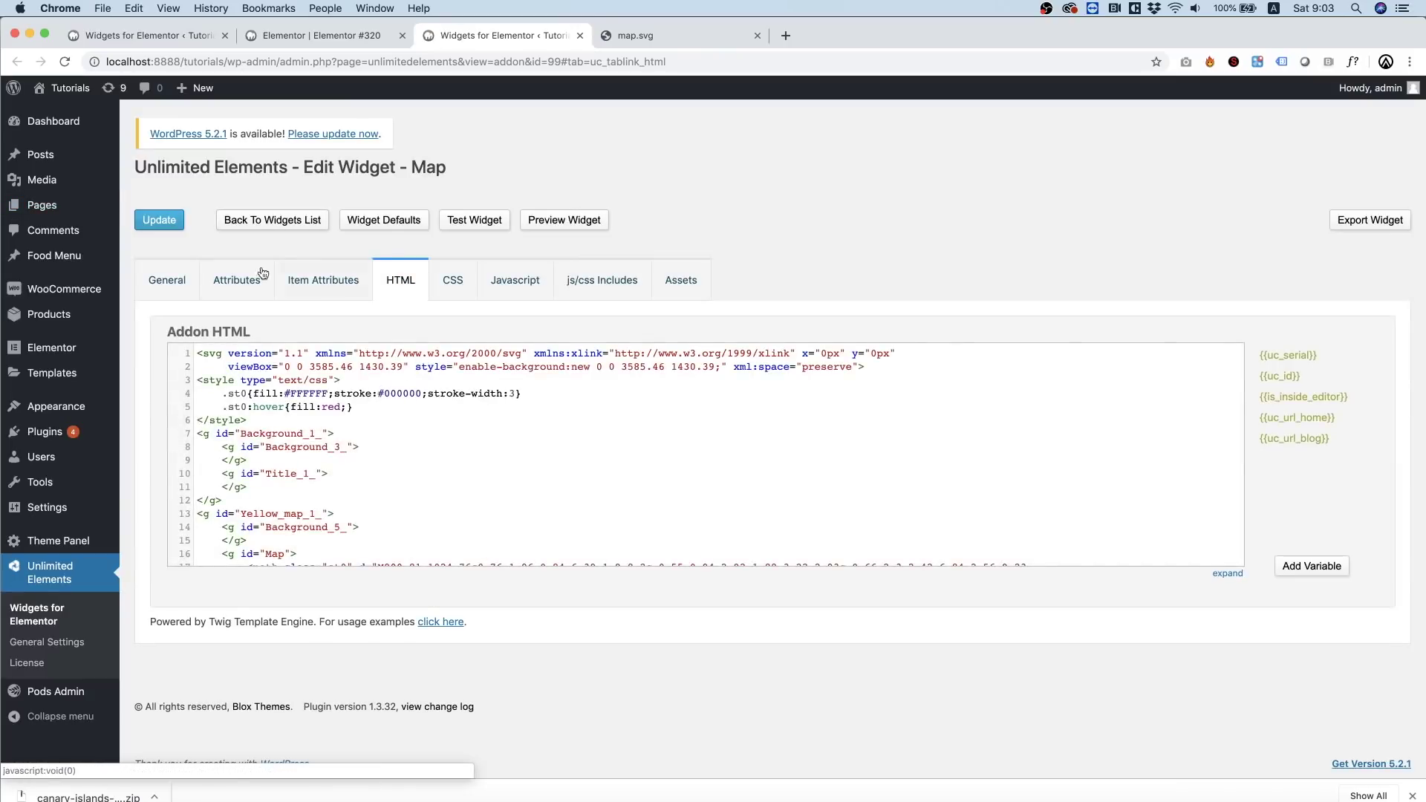
# Add a Link-type attribute titled 'Link One', named link_one, with default value '#'.
pyautogui.click(238, 280)
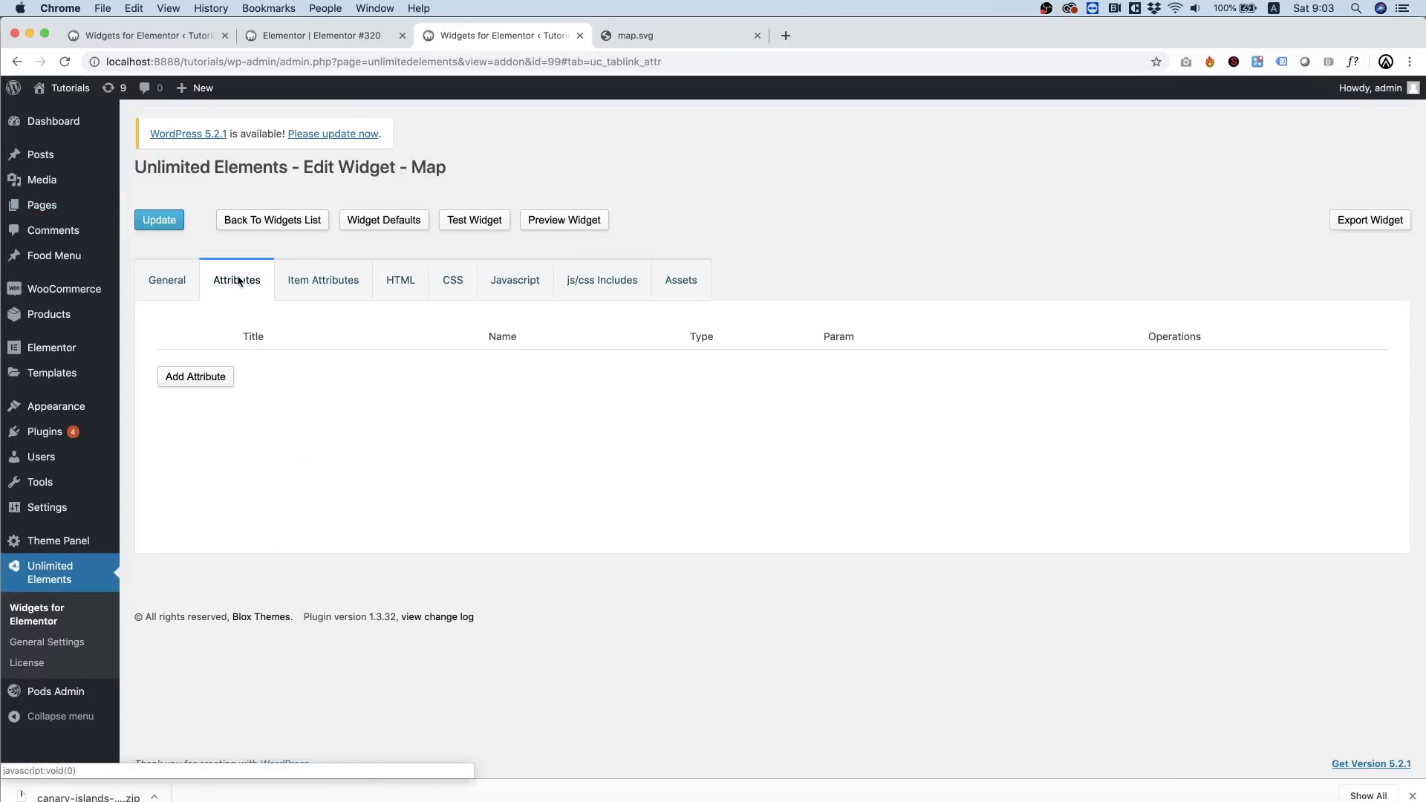
pyautogui.click(207, 378)
pyautogui.write('Link One')
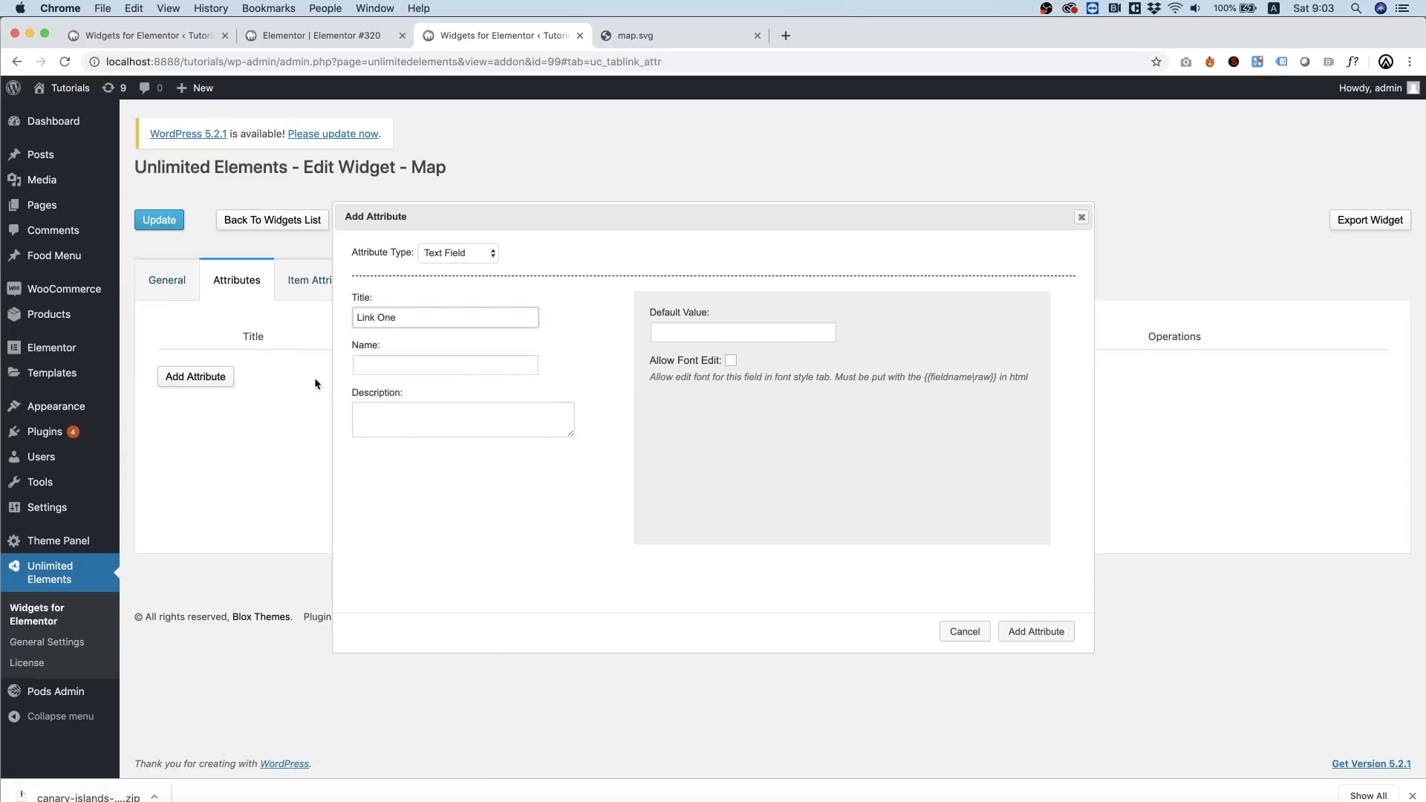
pyautogui.press('Tab')
pyautogui.write('l')
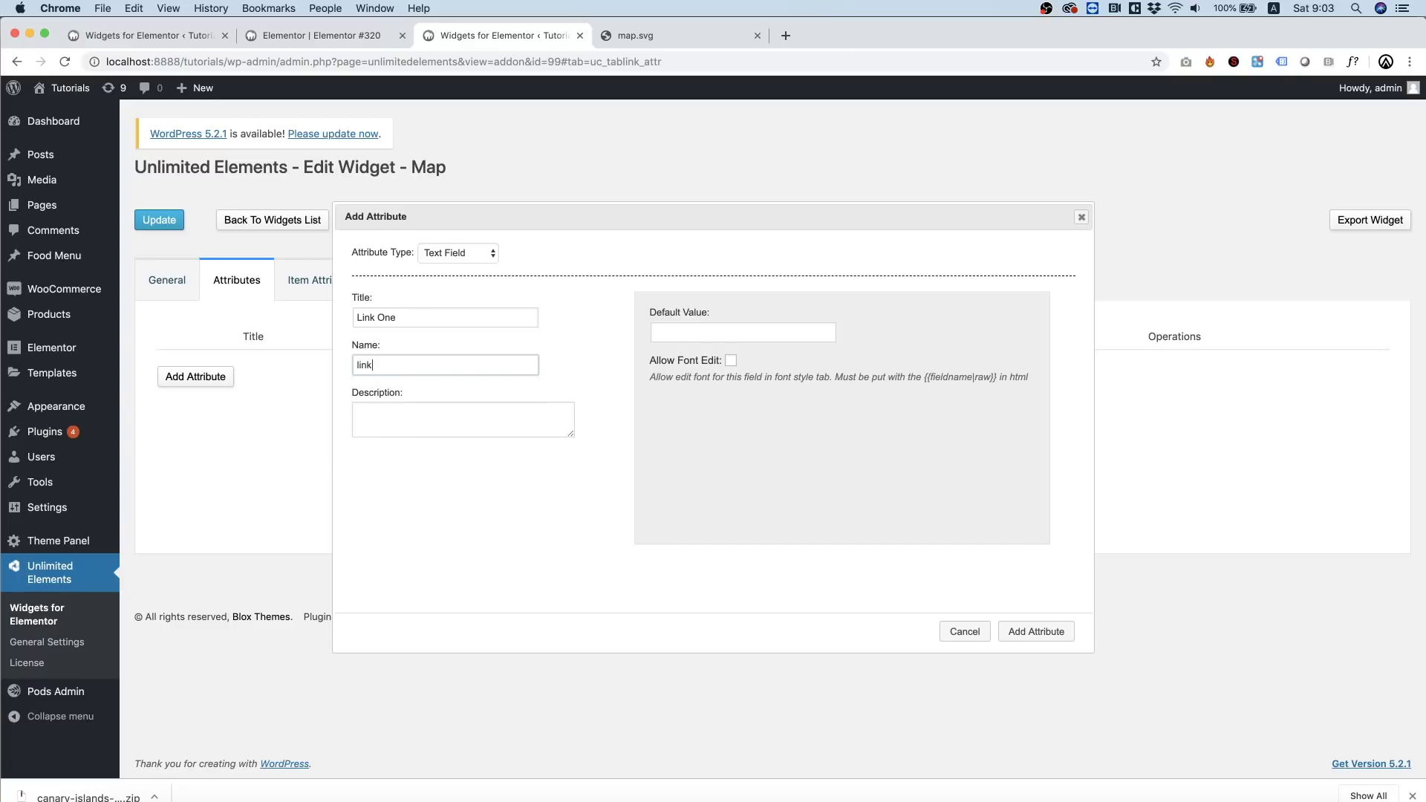
pyautogui.click(469, 260)
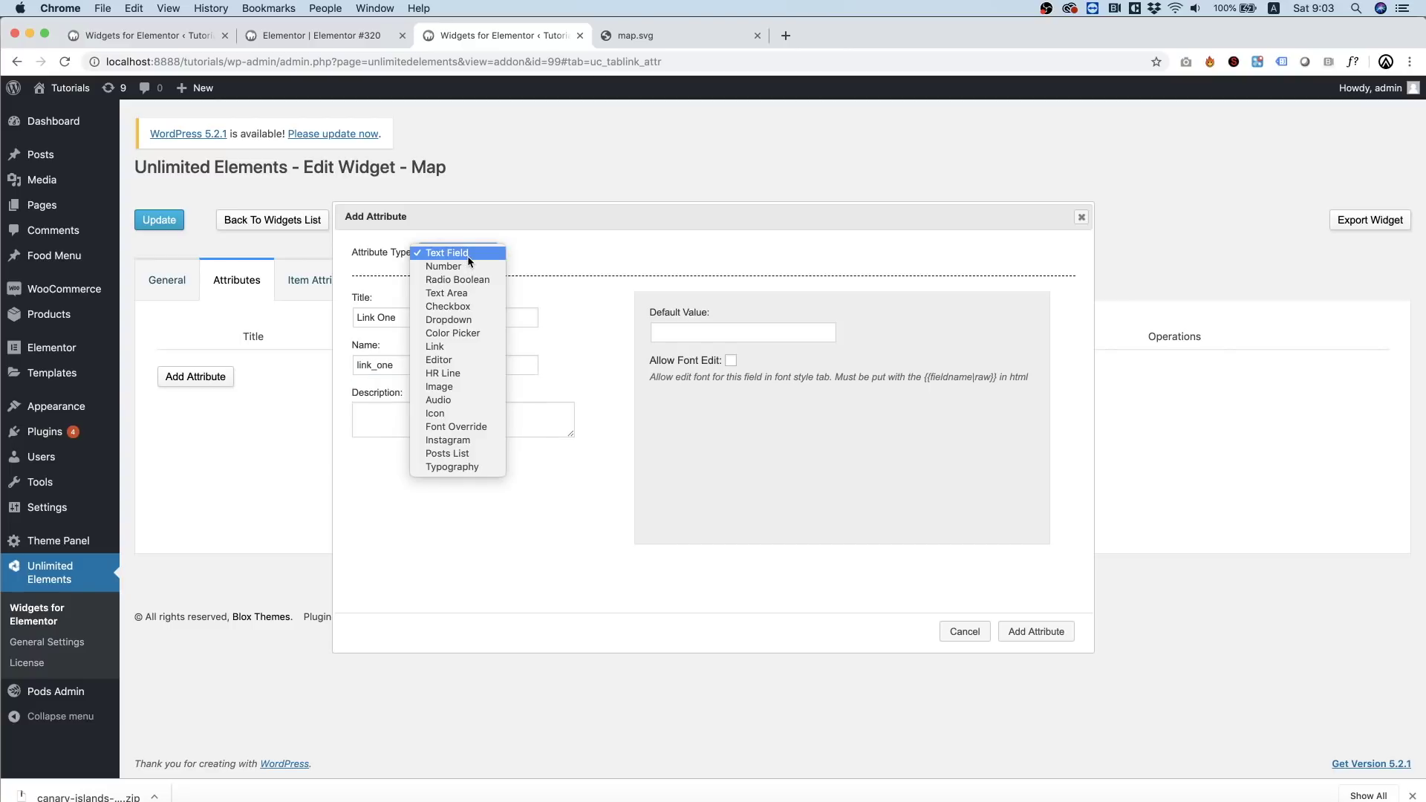
pyautogui.press('l')
pyautogui.press('Return')
pyautogui.click(695, 331)
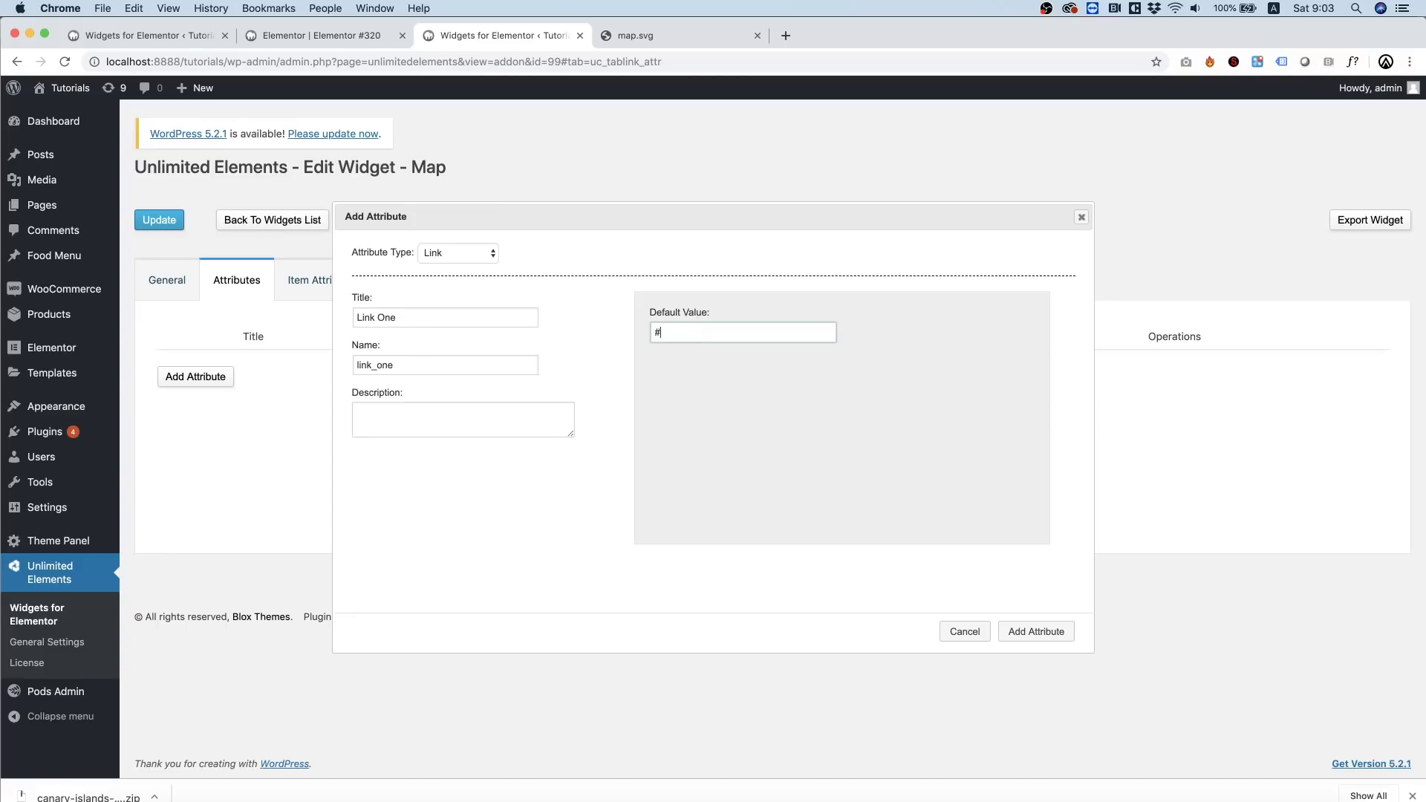
pyautogui.click(1053, 636)
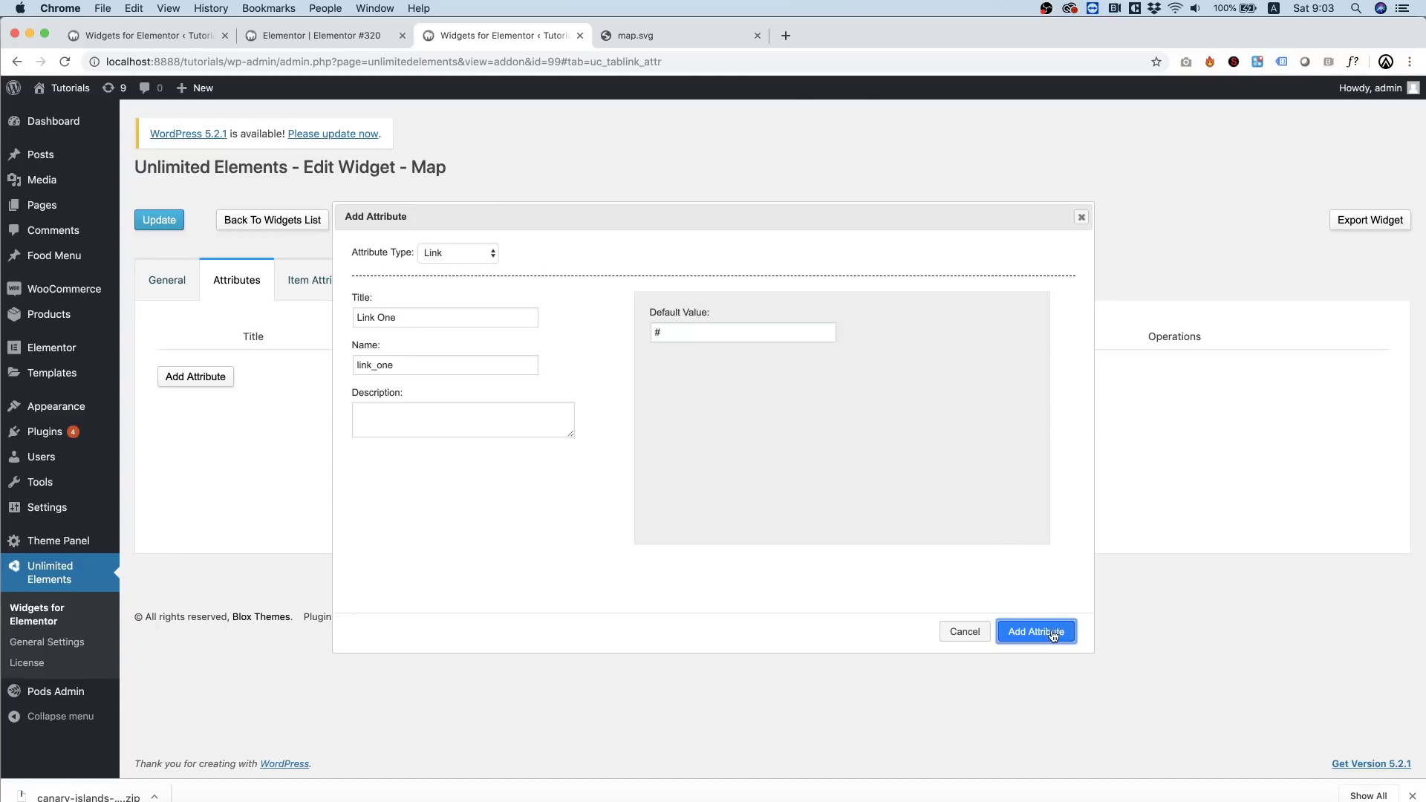
# Swap the facebook URL on line 41 for {{link_one}}, save the widget, and return to Elementor.
pyautogui.click(397, 282)
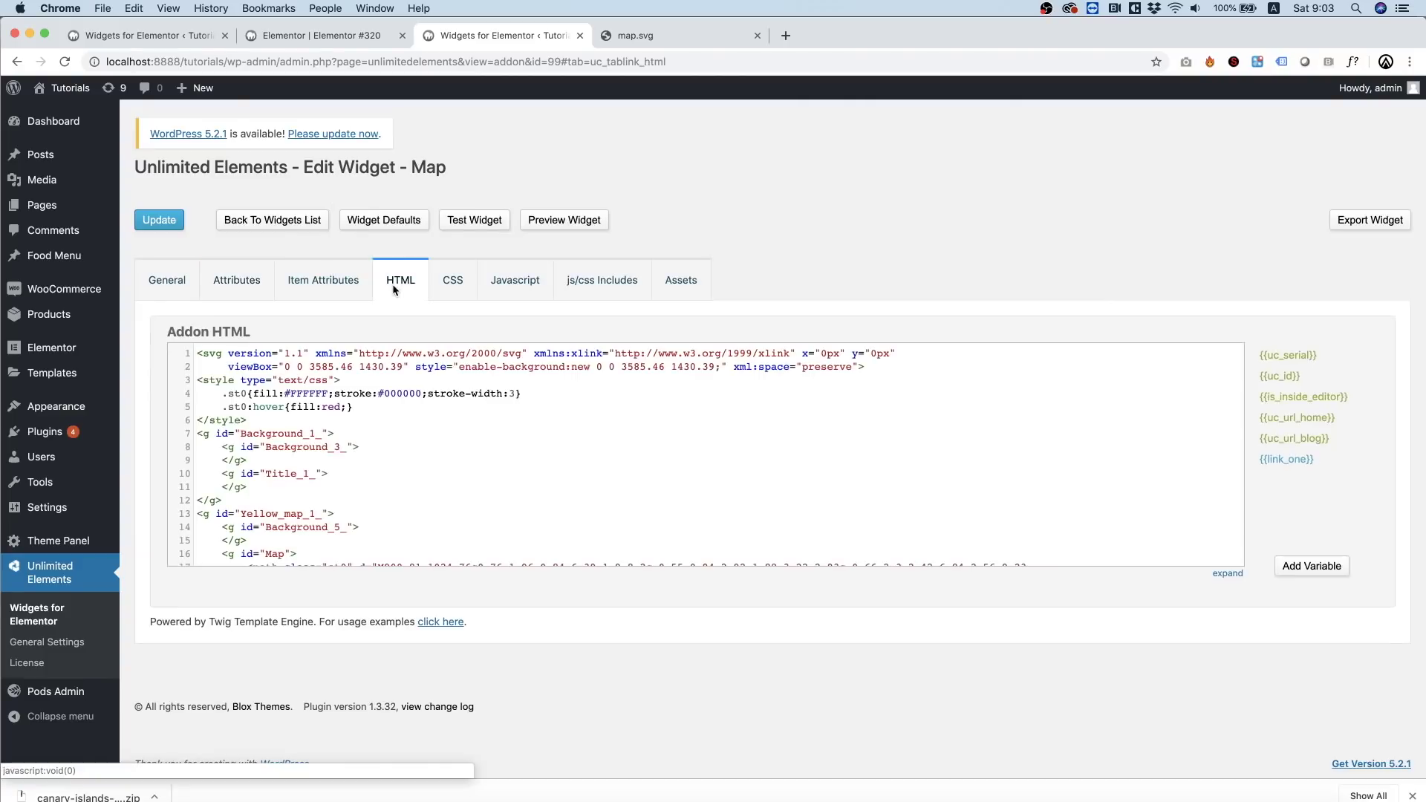
pyautogui.scroll(-10, 374, 448)
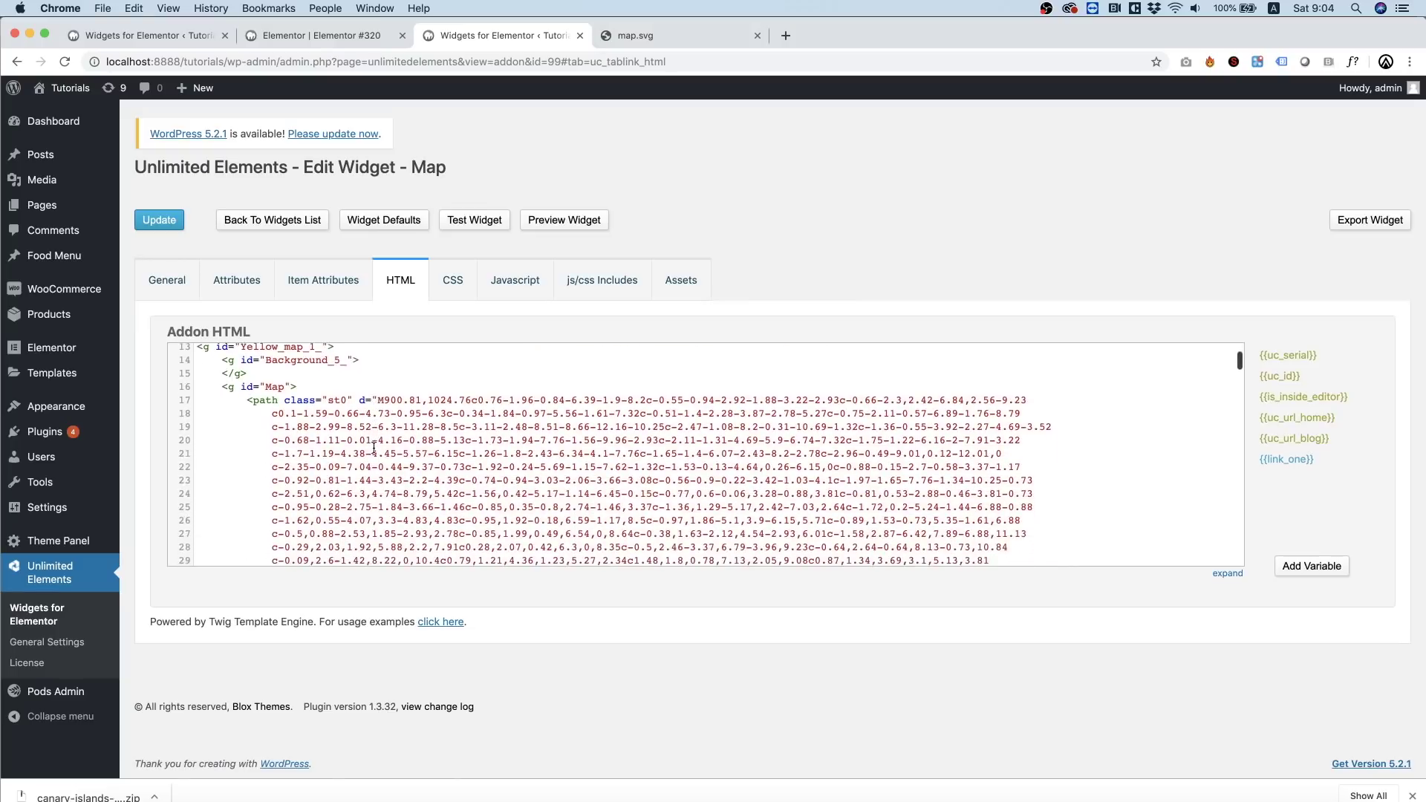
pyautogui.scroll(-5, 373, 448)
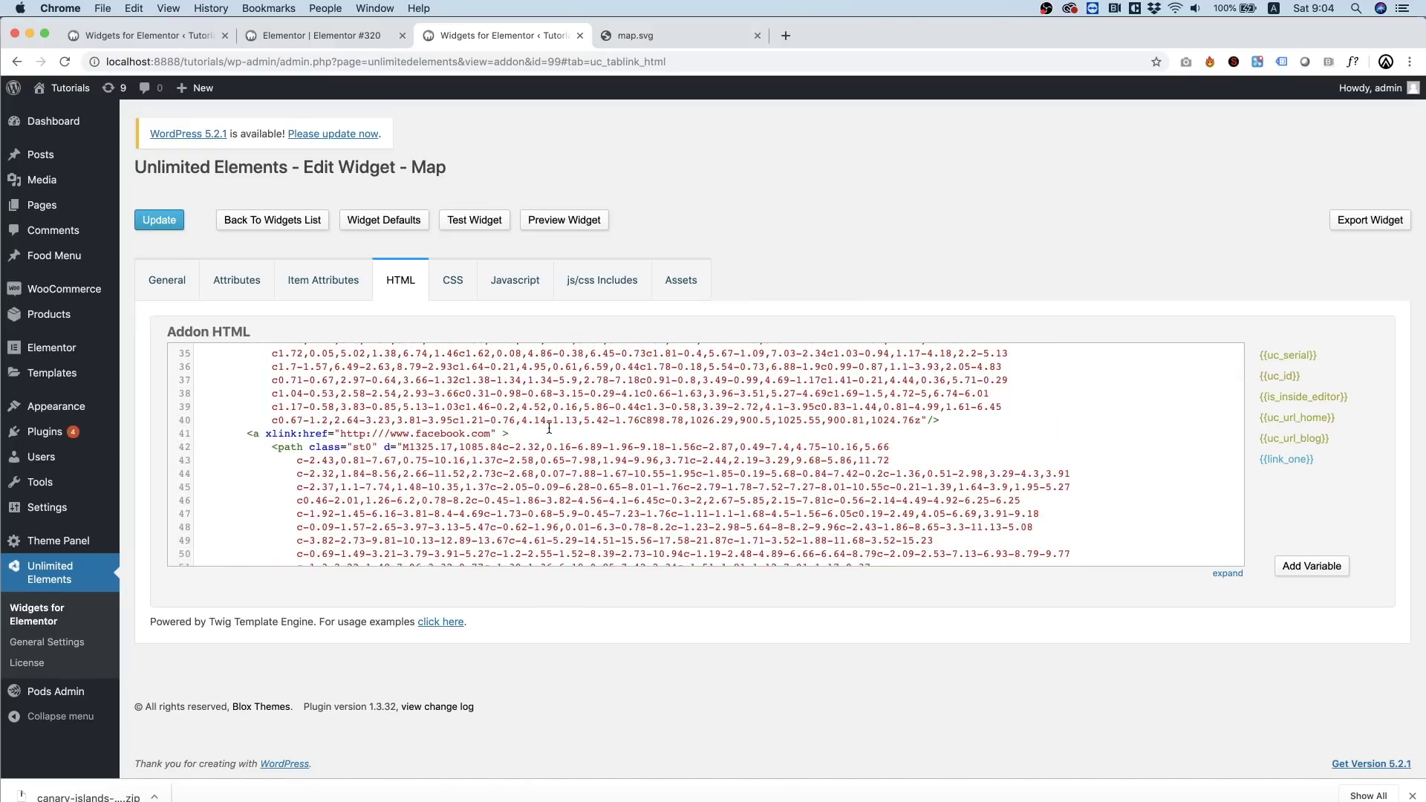
pyautogui.moveTo(491, 434); pyautogui.dragTo(340, 433)
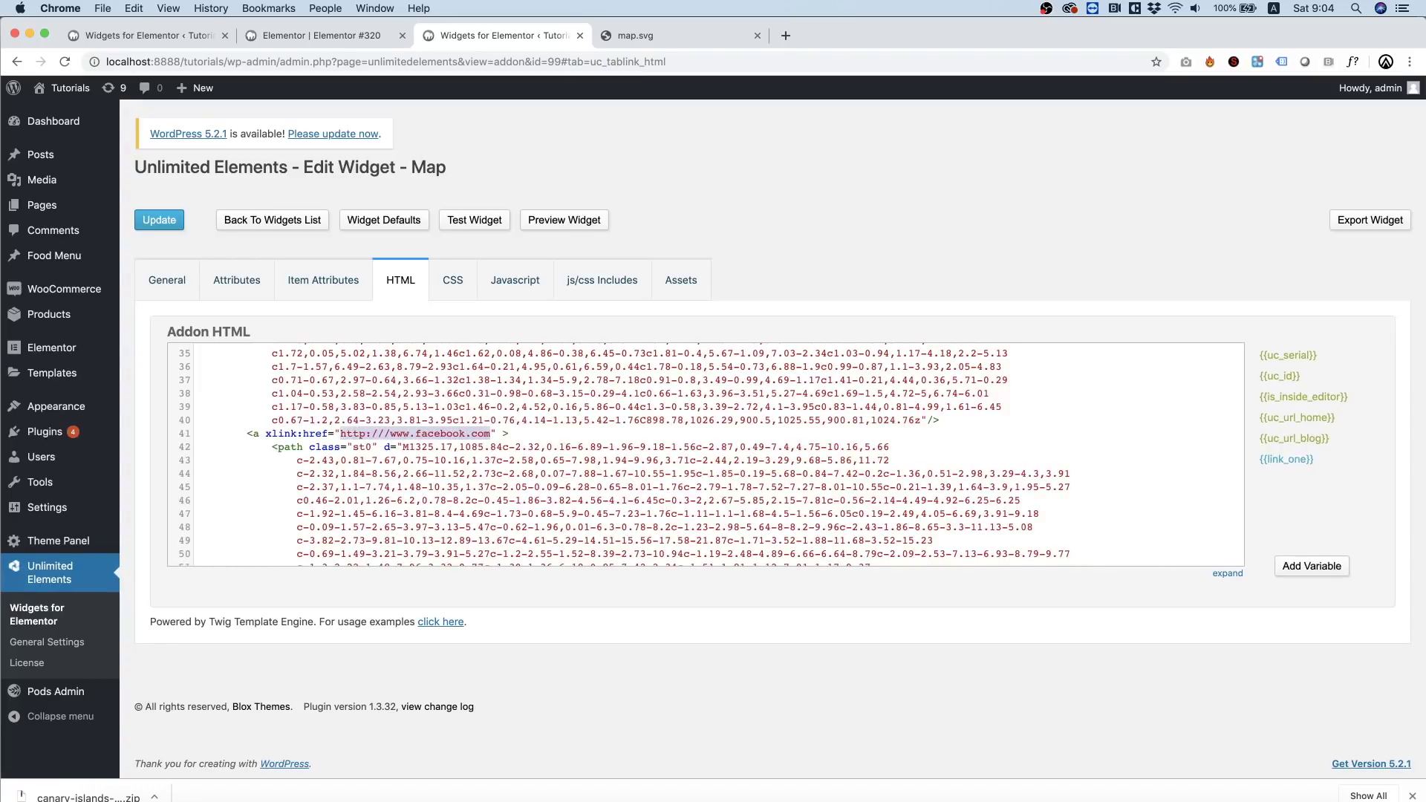
pyautogui.click(1287, 461)
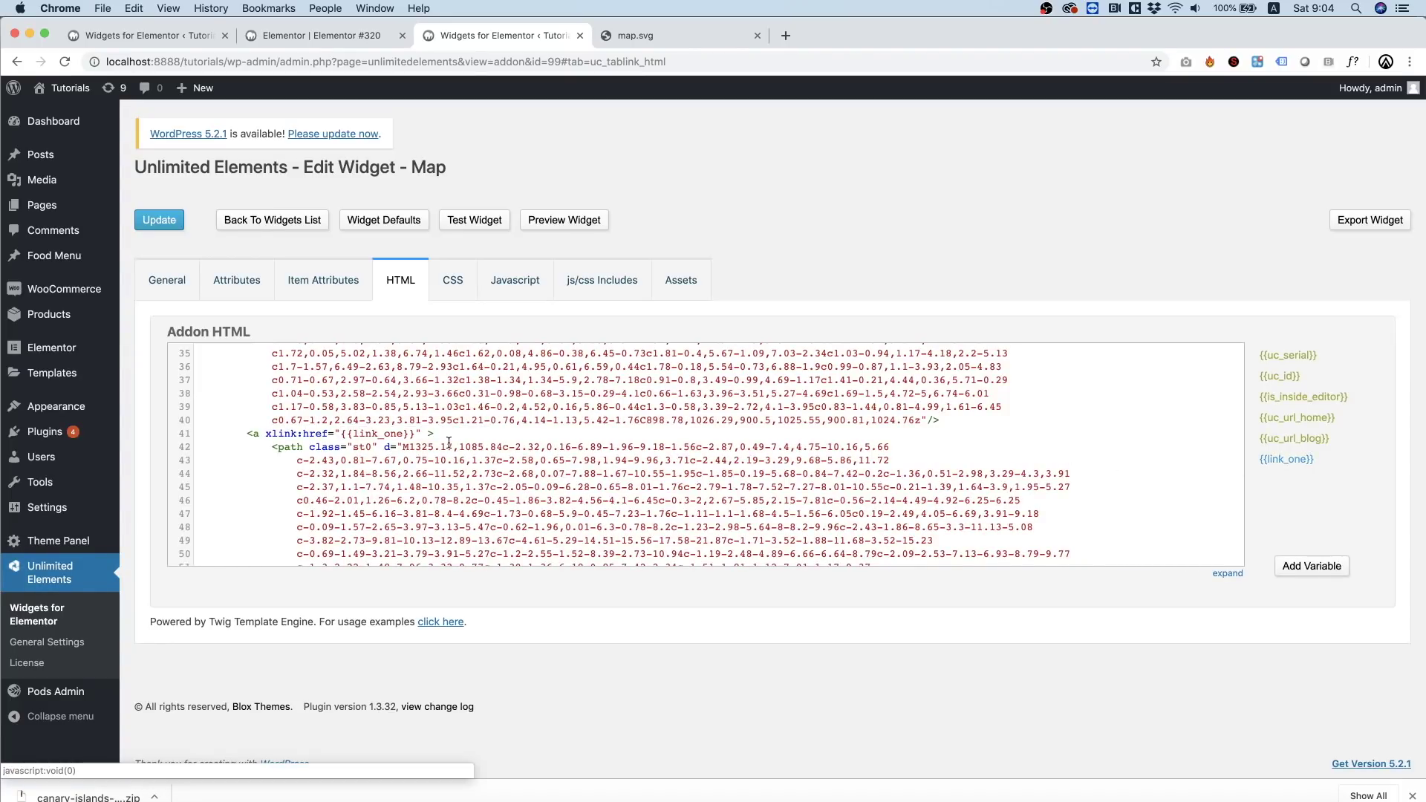
pyautogui.click(165, 225)
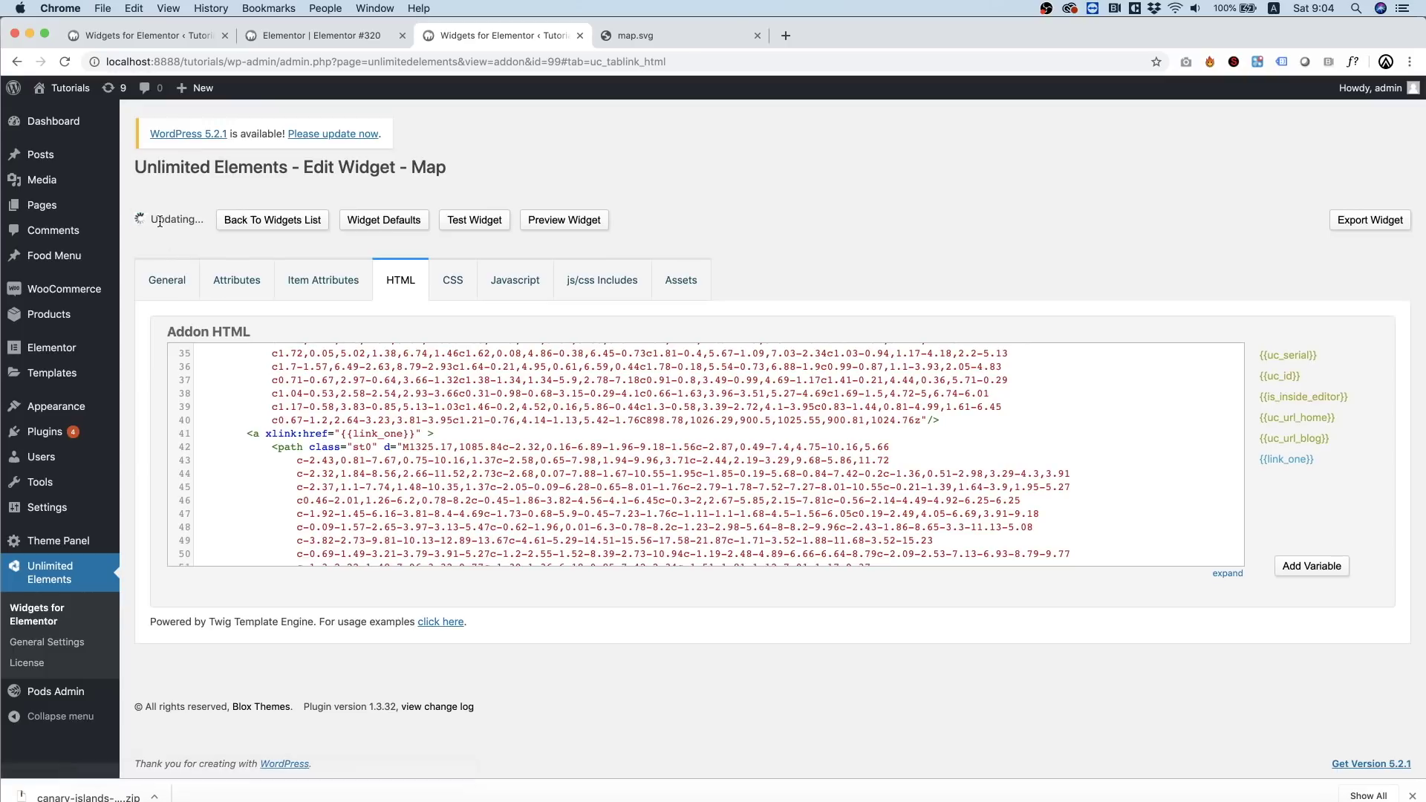
pyautogui.click(303, 39)
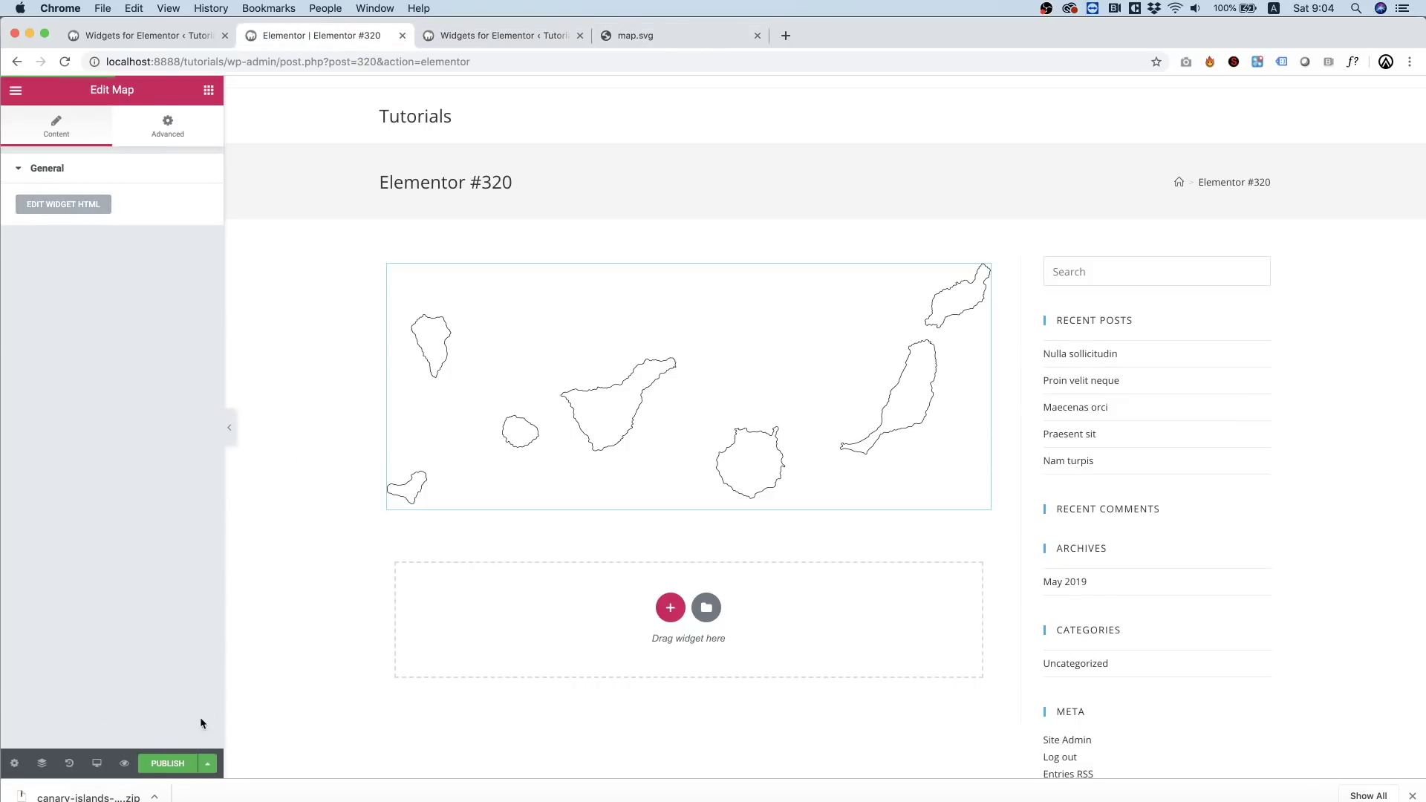
# Publish Elementor #320, then reload the editor so the updated Map widget loads.
pyautogui.click(168, 766)
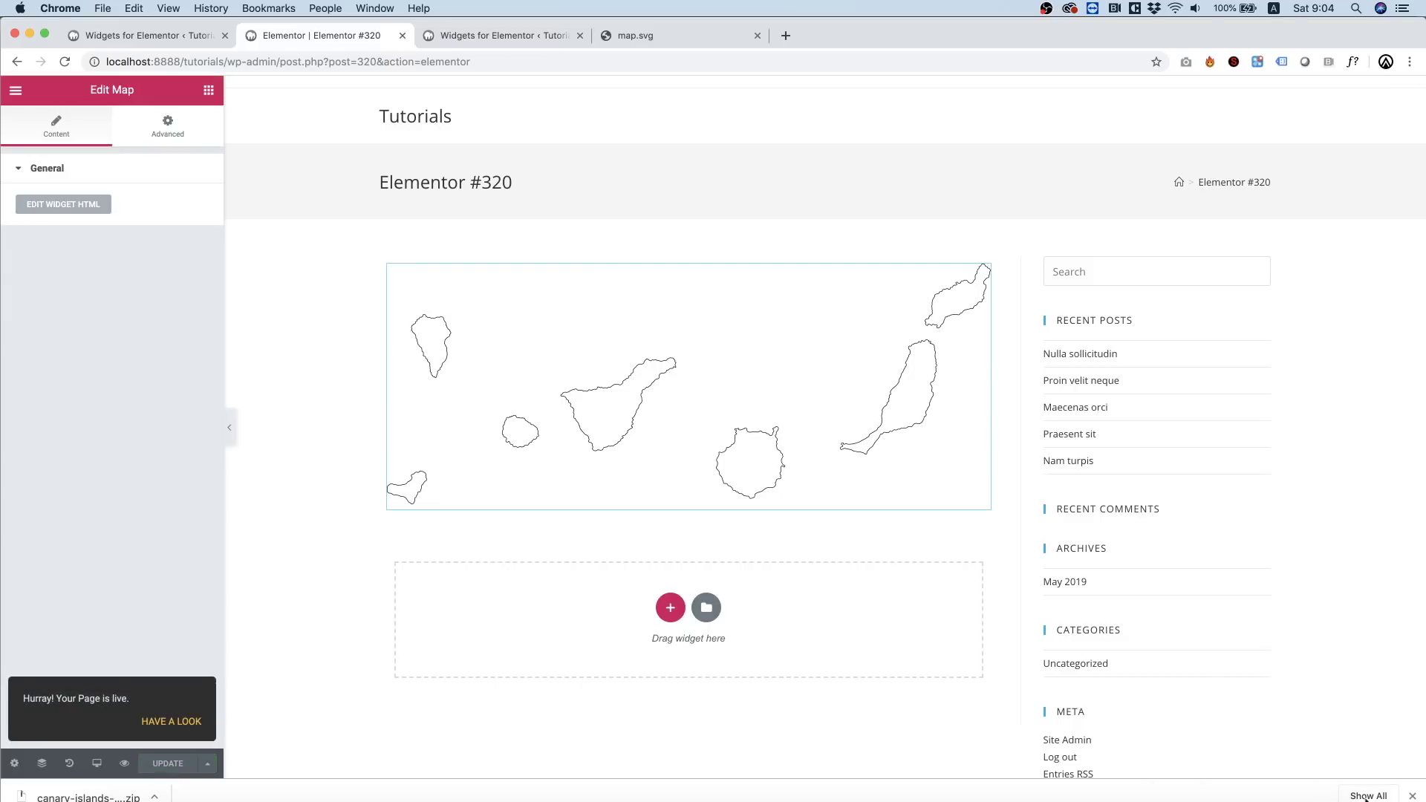
pyautogui.click(1412, 795)
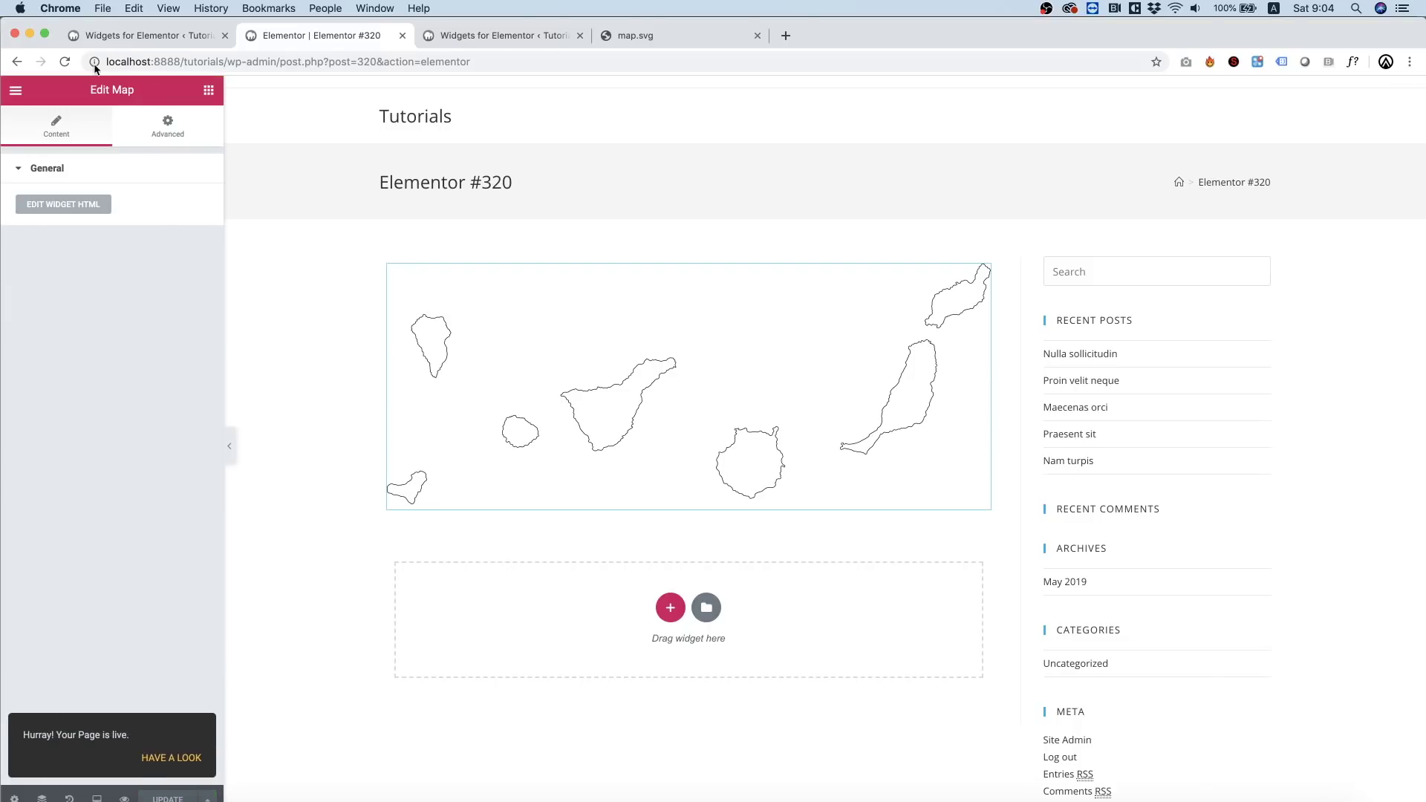
pyautogui.click(64, 62)
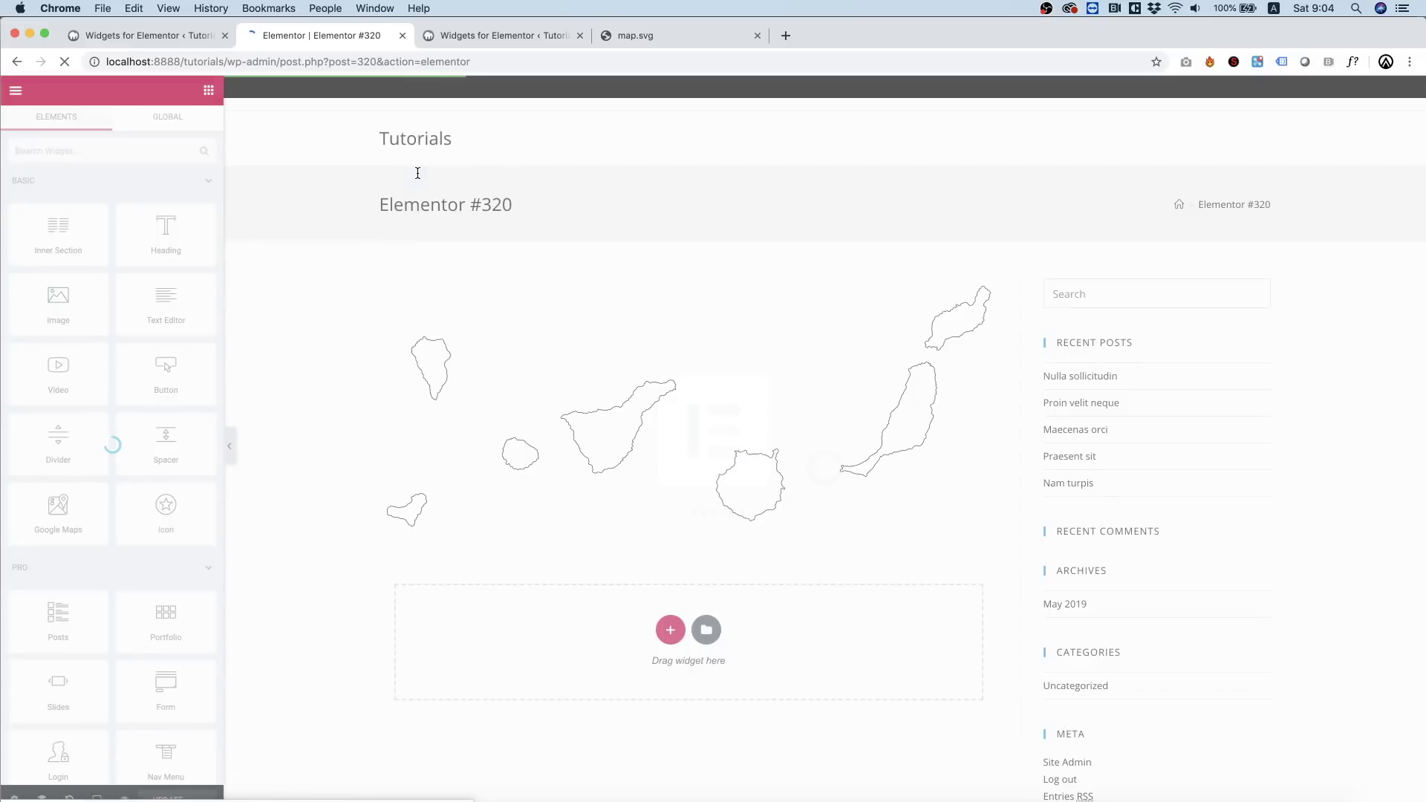
# Select the map, try Post URL as Link One's dynamic value, then remove it to keep '#'.
pyautogui.click(545, 311)
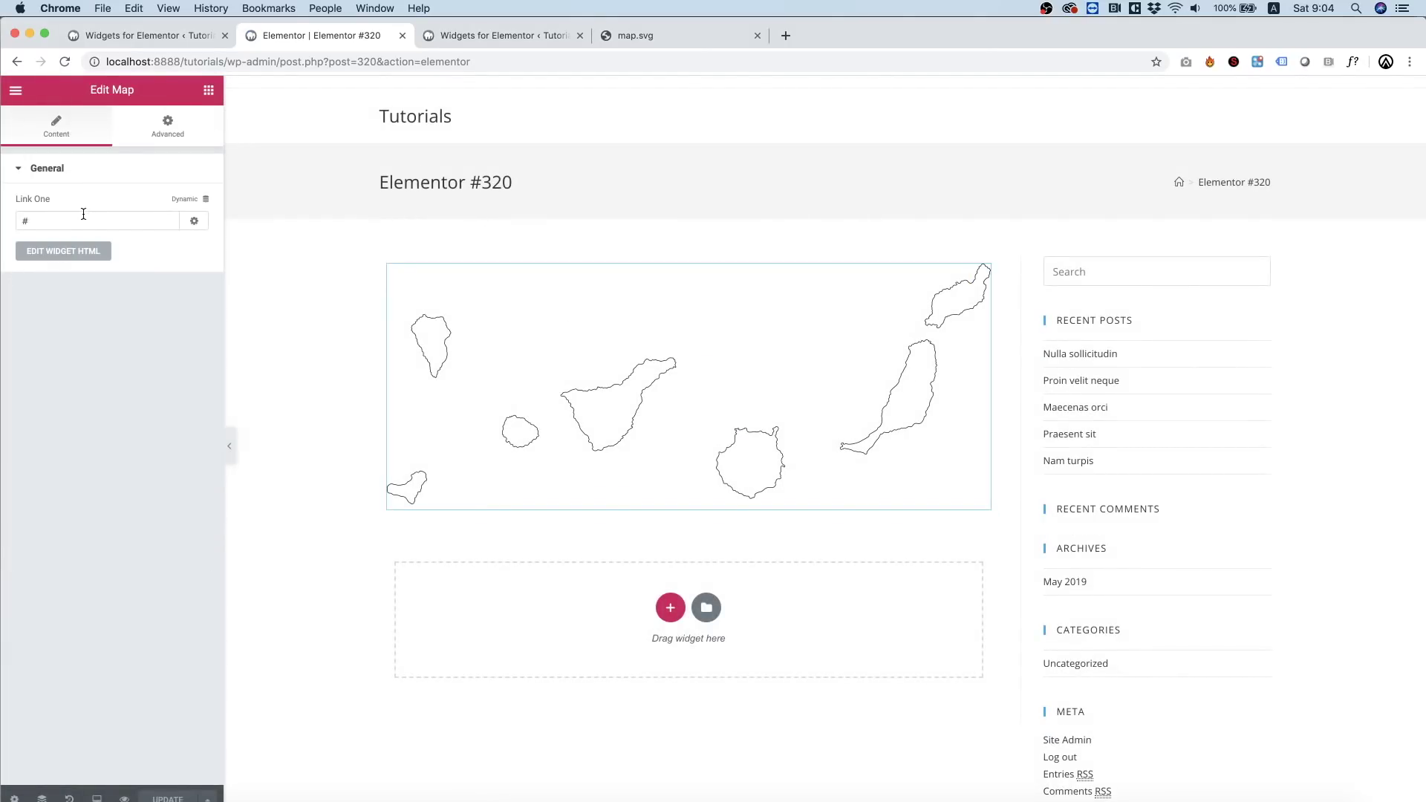
pyautogui.click(193, 224)
pyautogui.click(192, 223)
pyautogui.click(58, 217)
pyautogui.click(205, 200)
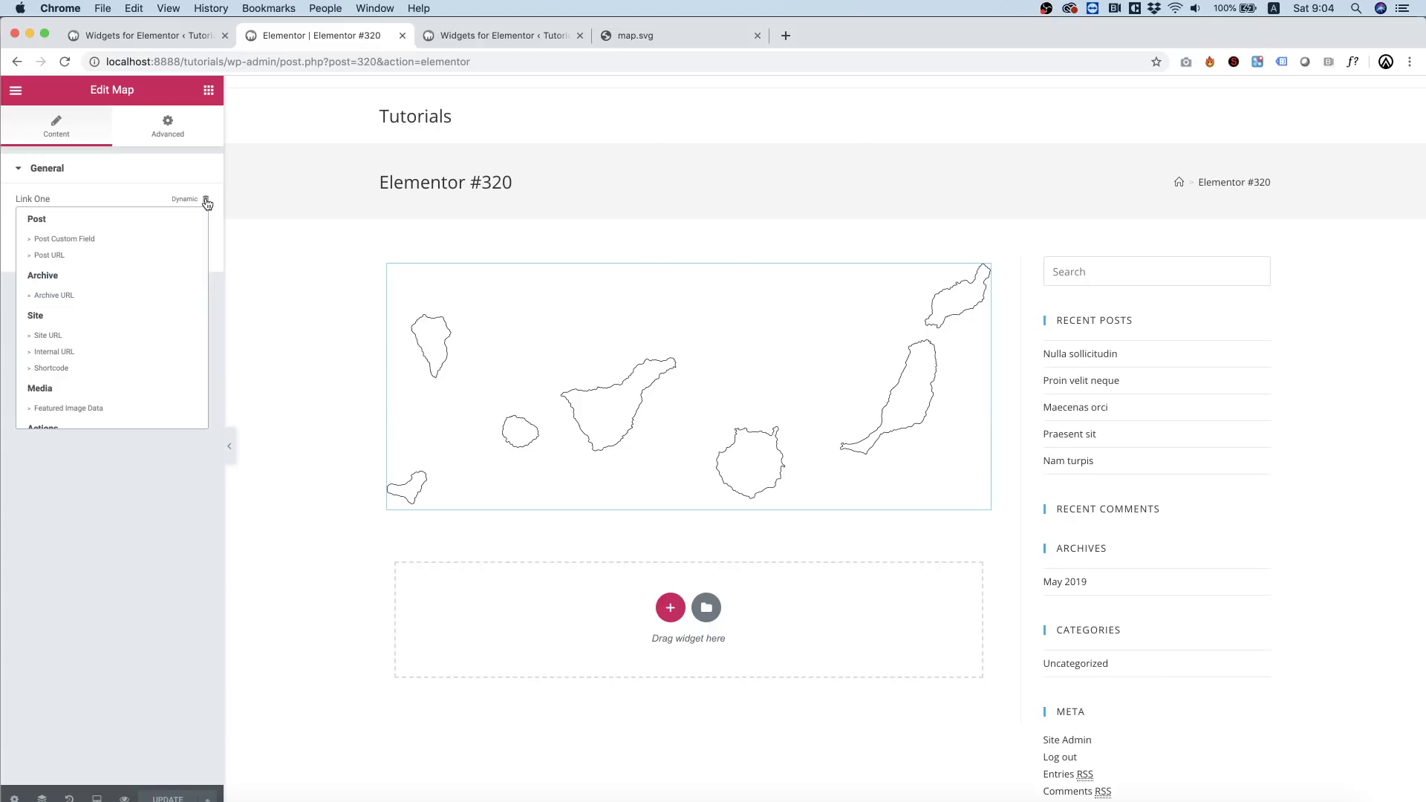
pyautogui.click(57, 257)
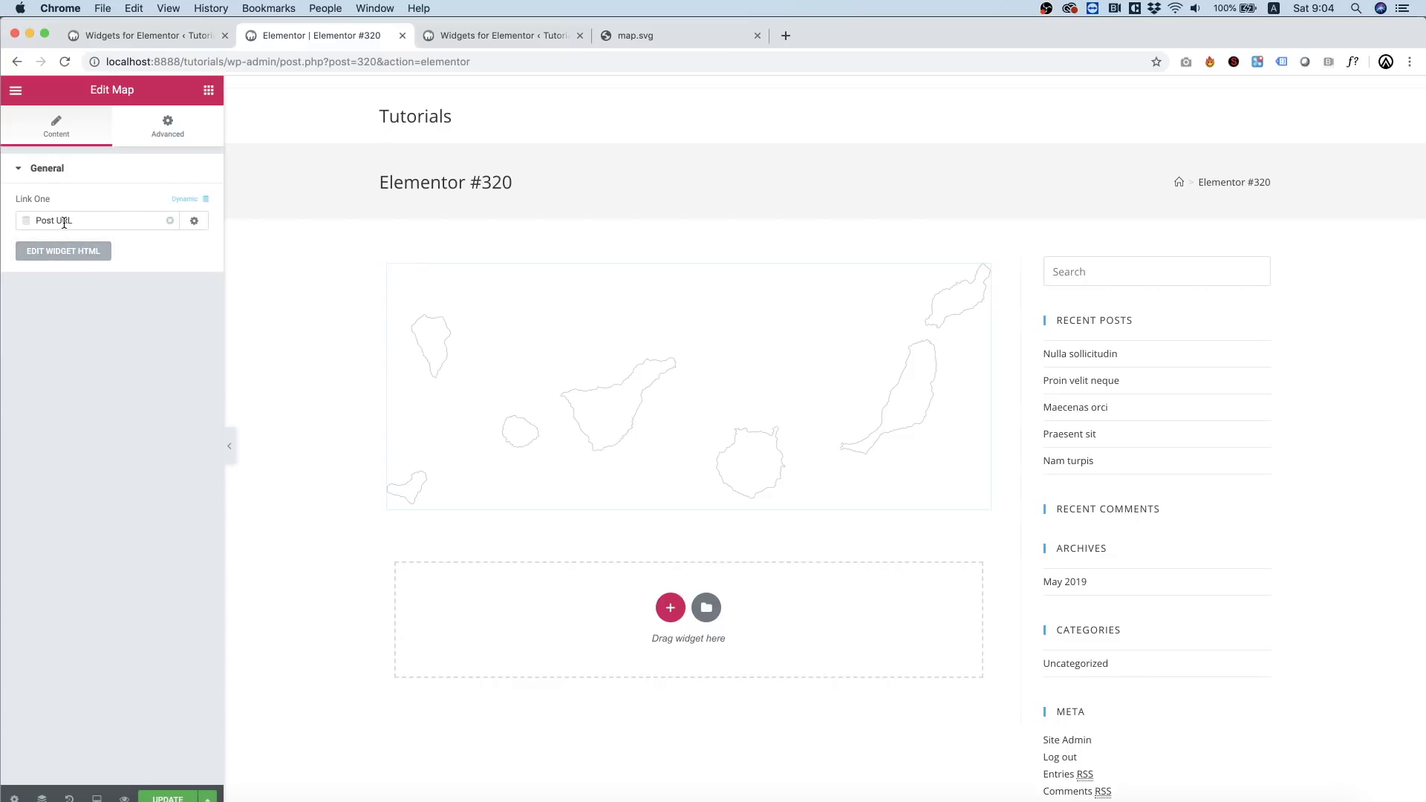
pyautogui.click(169, 220)
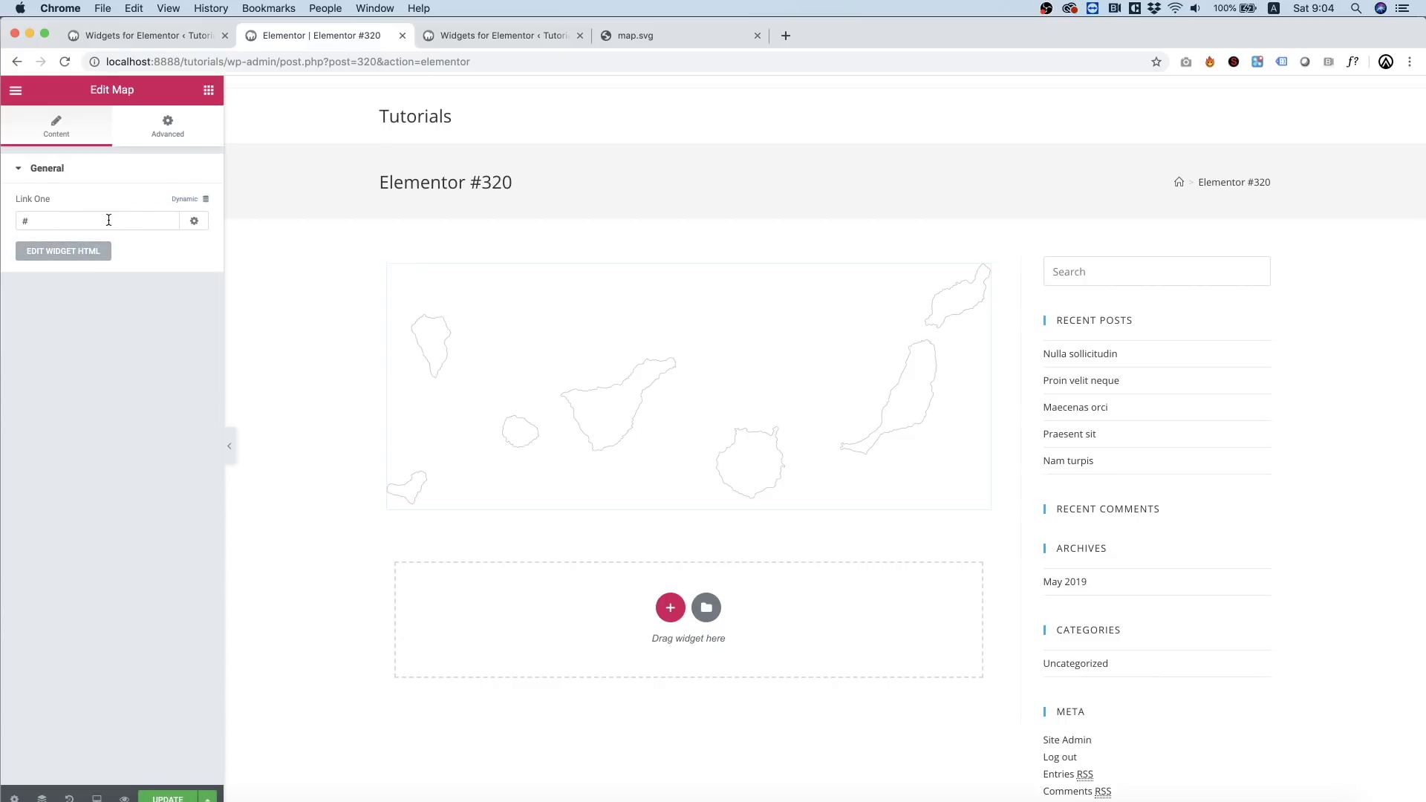